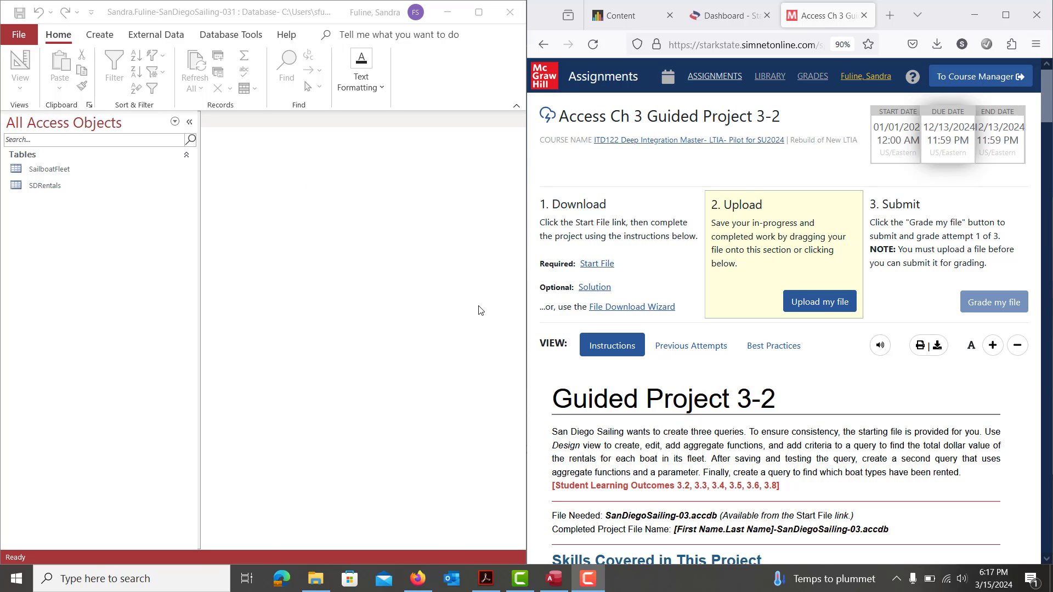
Step: Review the project's opening instructions, collapse the navigation pane, and start a new query in Design view
scroll(647, 454, down, 10)
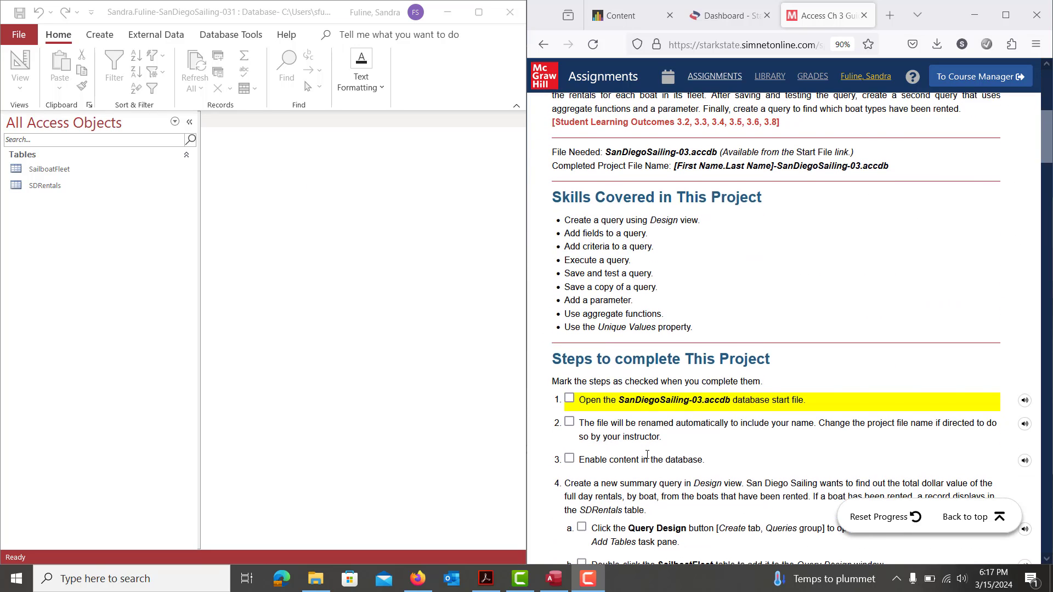
scroll(648, 454, down, 5)
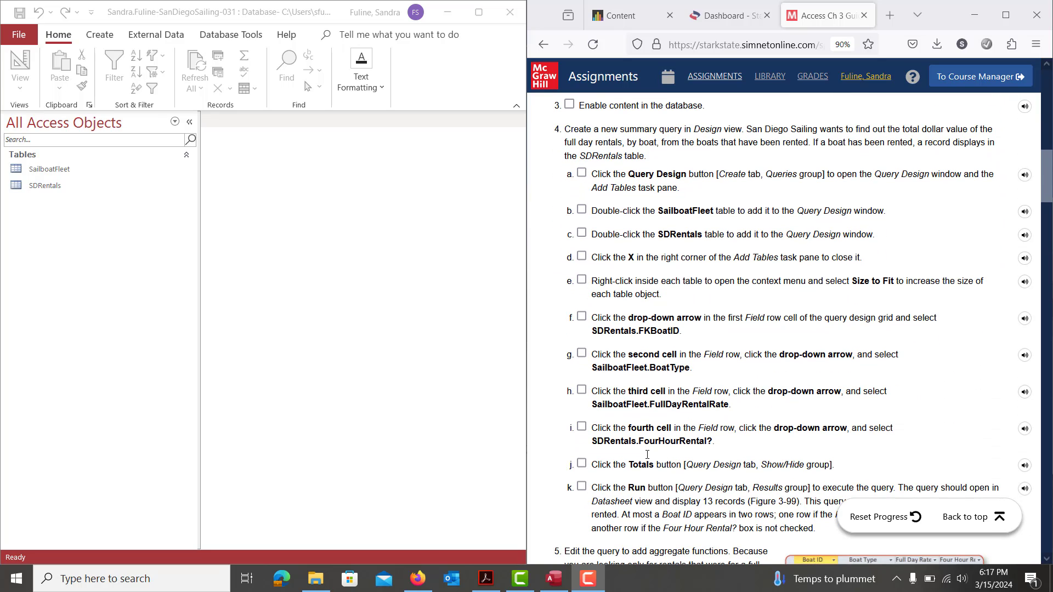
scroll(648, 454, up, 3)
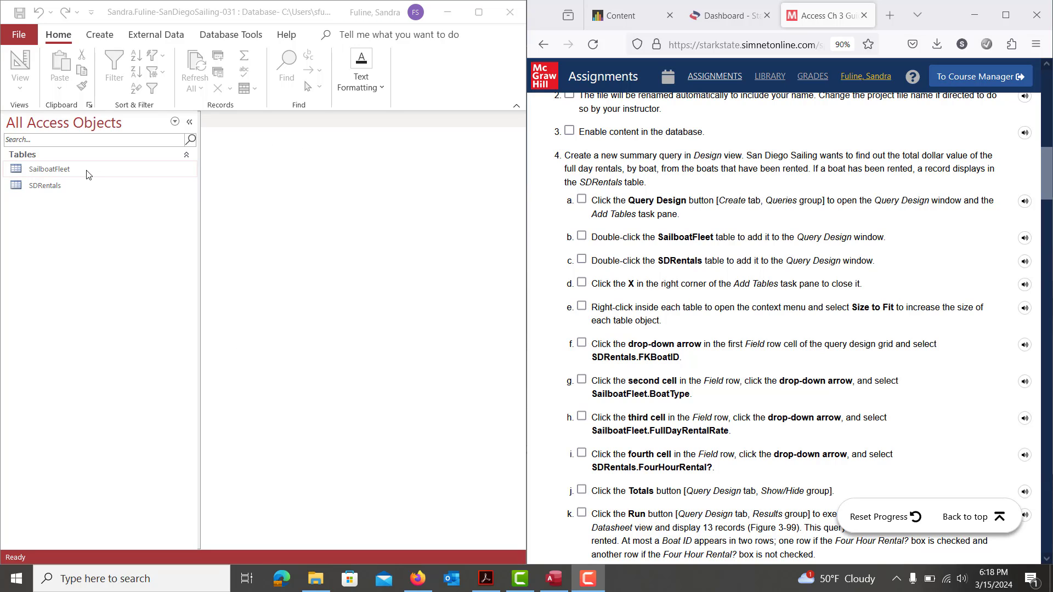
click(192, 121)
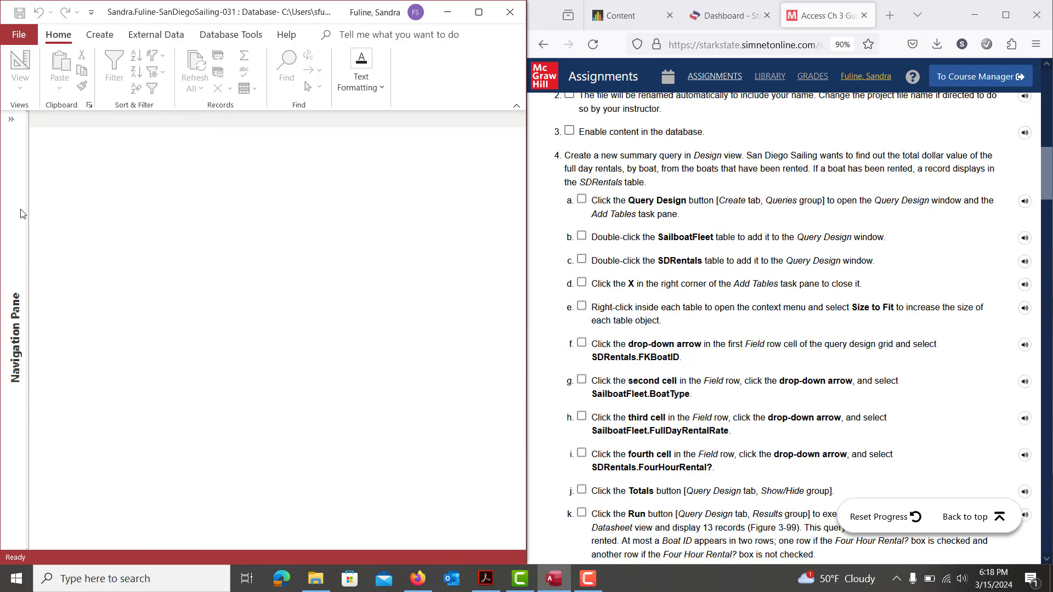
click(99, 34)
click(220, 88)
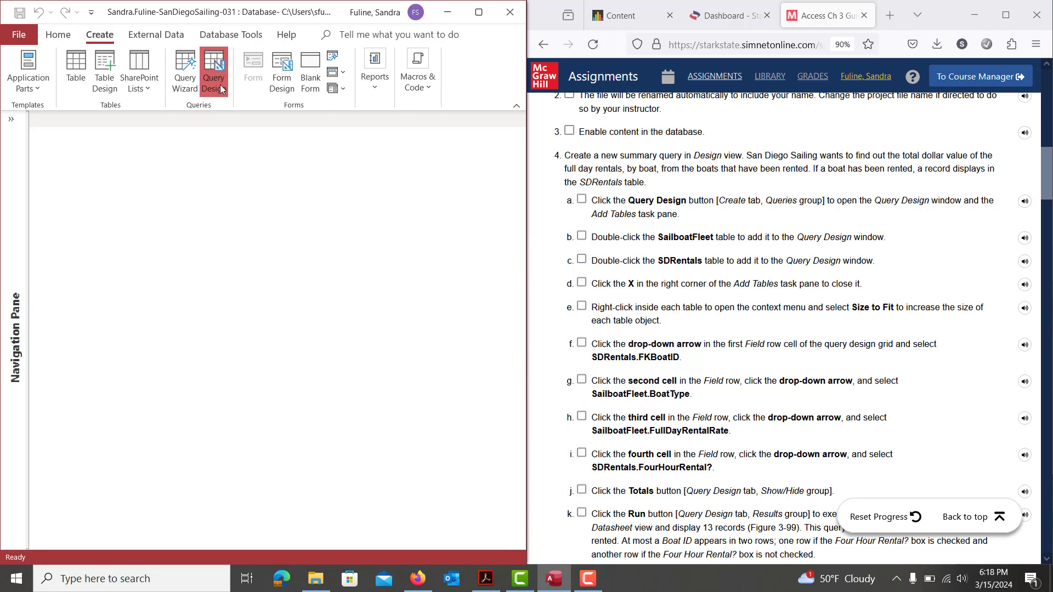
Step: Add the SailboatFleet and SDRentals tables to the query and size the SailboatFleet field list to fit
click(388, 202)
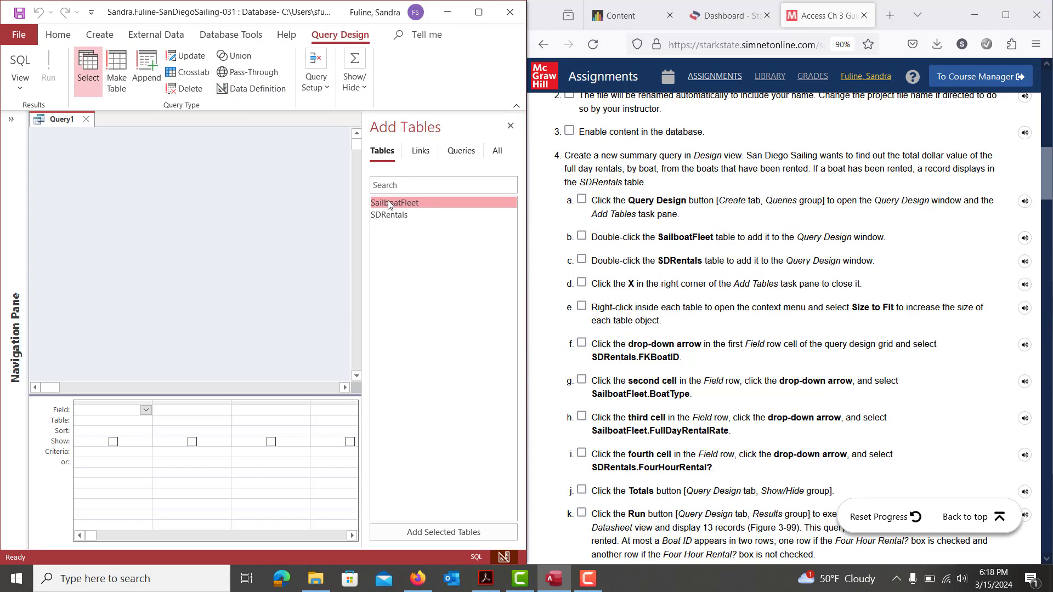
shift+click(390, 214)
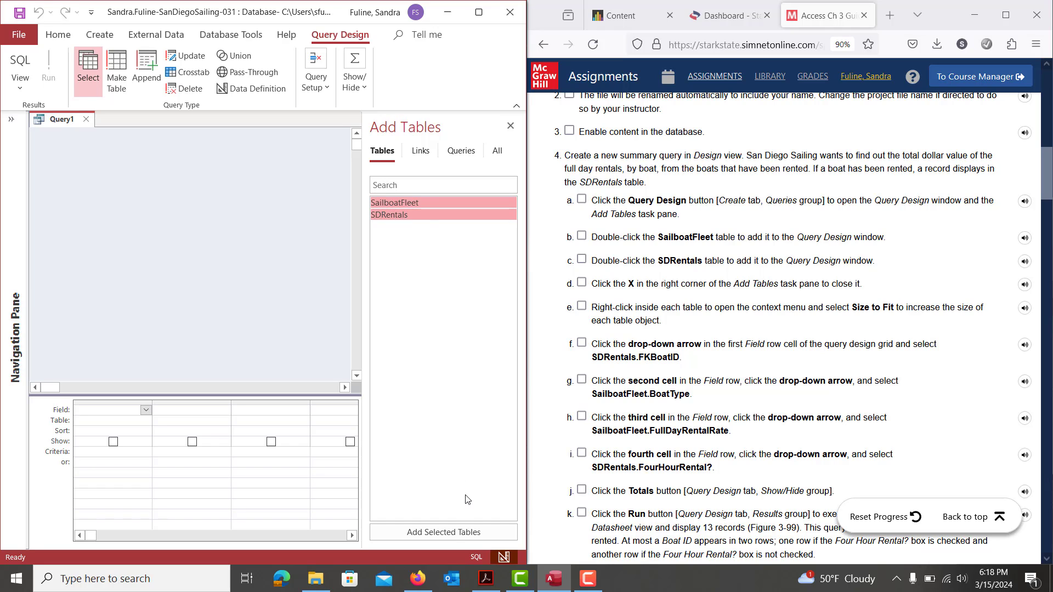
click(442, 531)
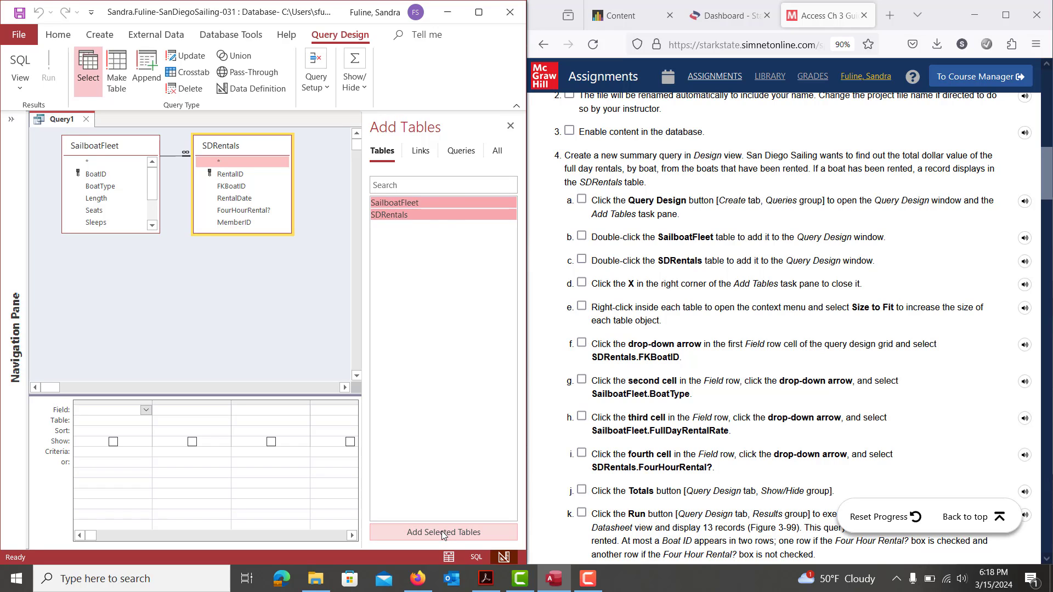
click(511, 126)
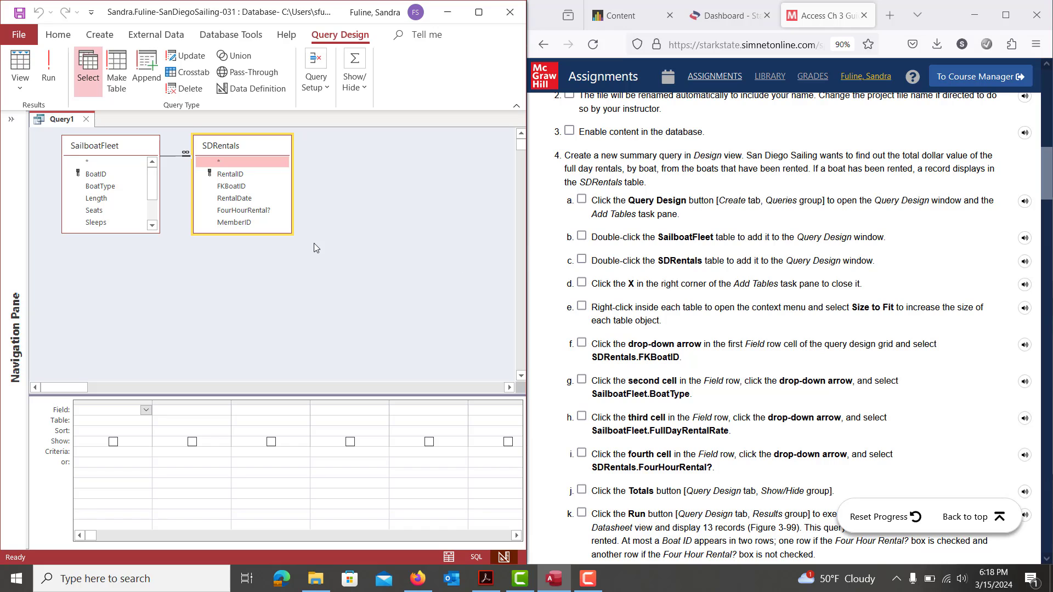
right_click(127, 214)
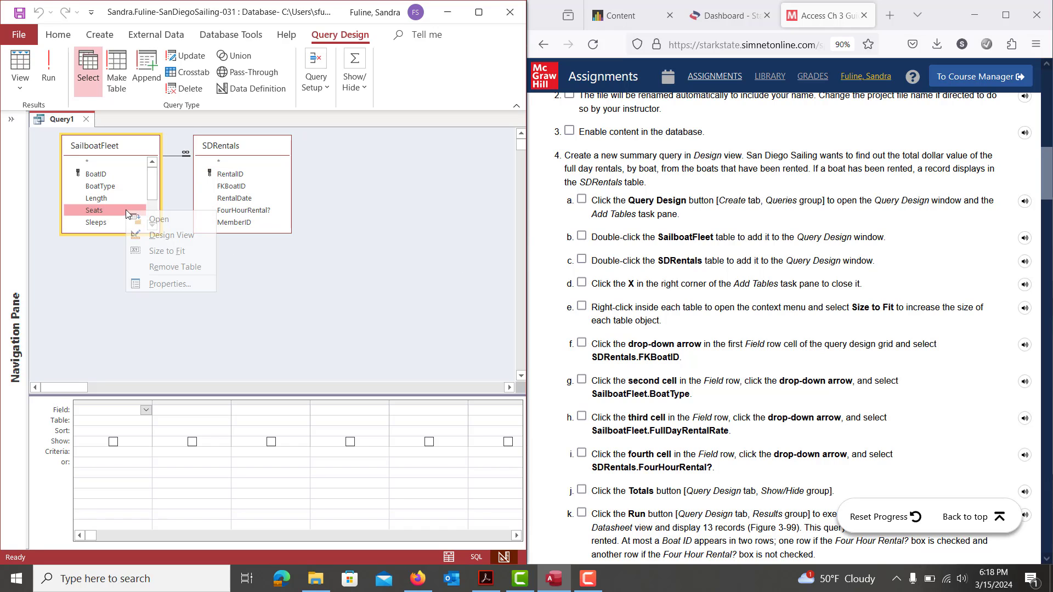
click(165, 251)
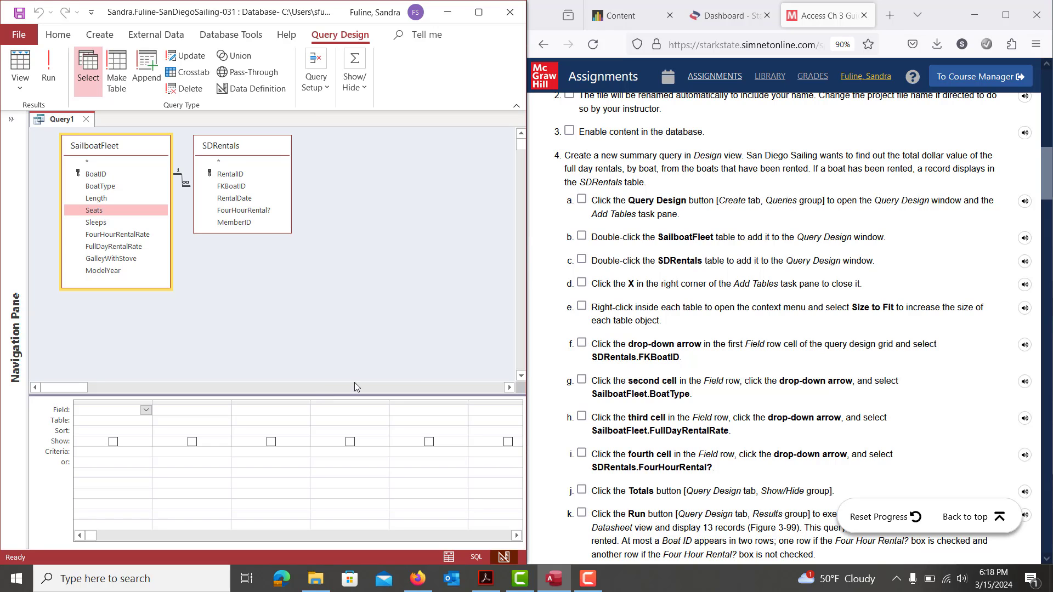
Step: Add SDRentals.FKBoatID, SailboatFleet.BoatType, SailboatFleet.FullDayRentalRate and SDRentals.FourHourRental? to the query grid in that order
scroll(651, 358, down, 5)
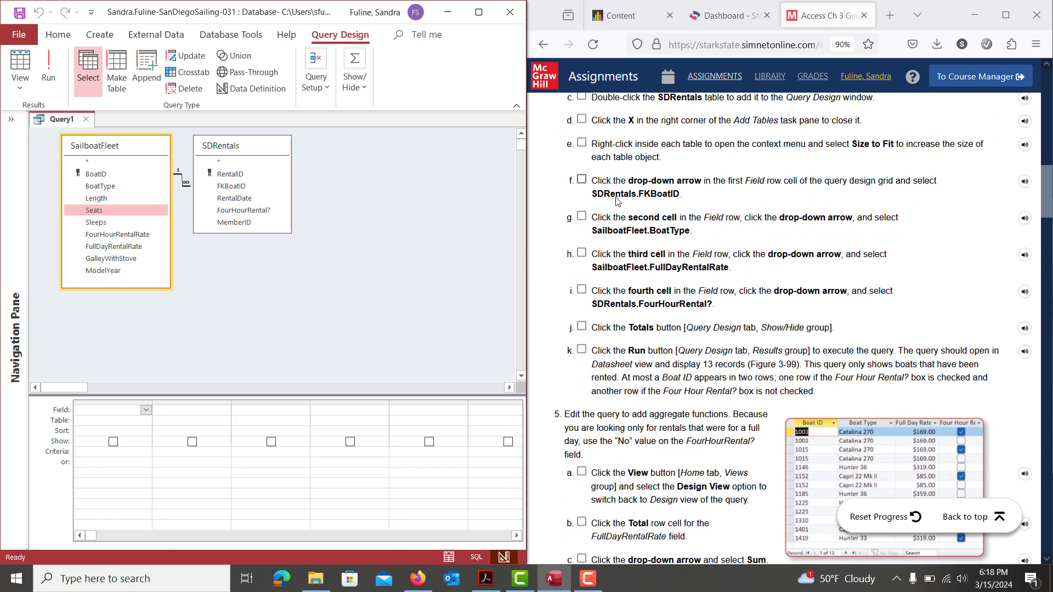
double_click(224, 191)
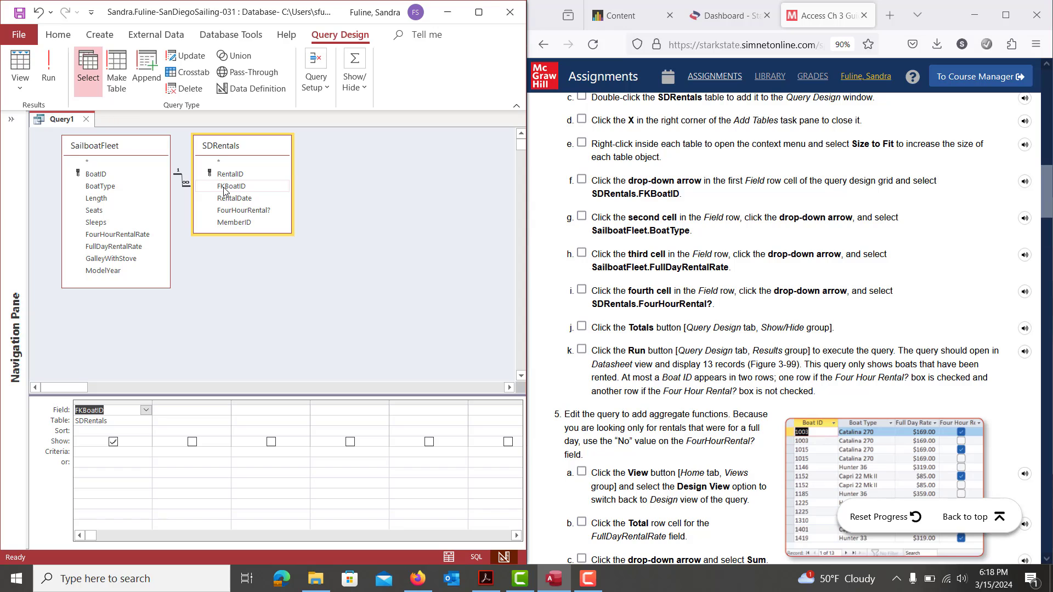
double_click(113, 188)
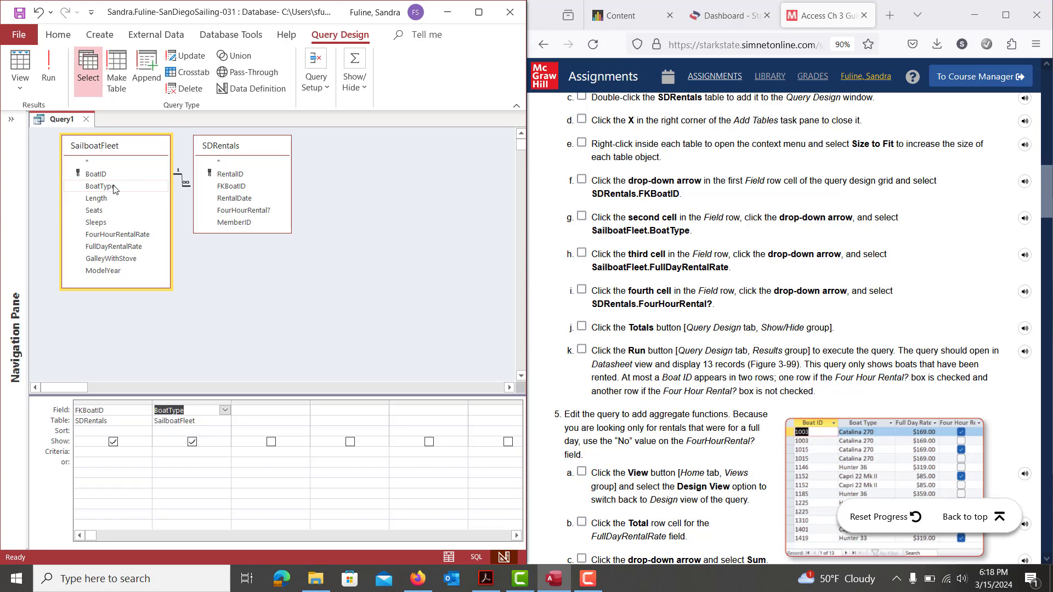
double_click(118, 248)
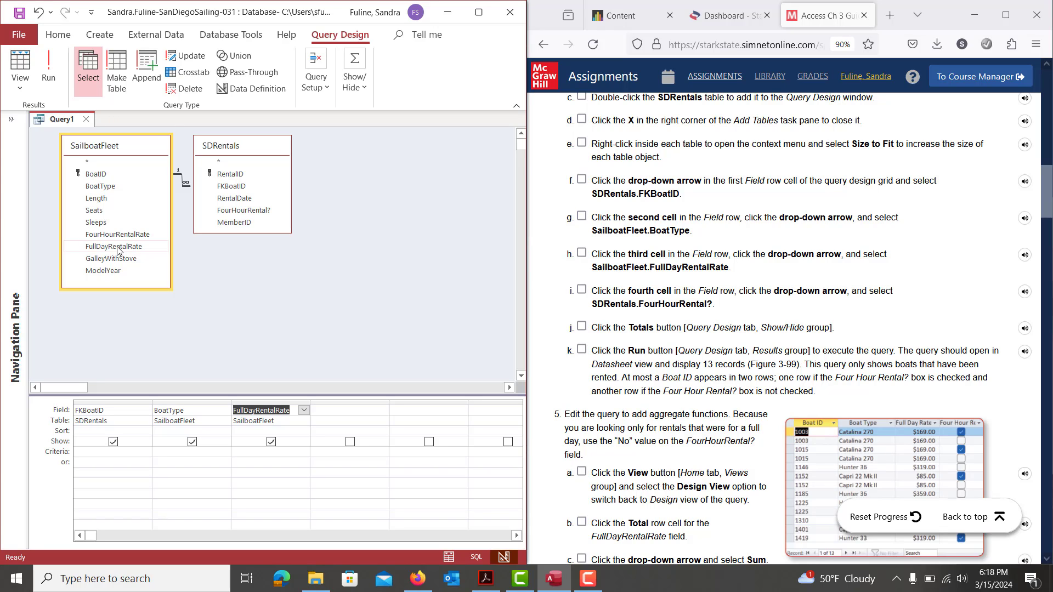
double_click(240, 211)
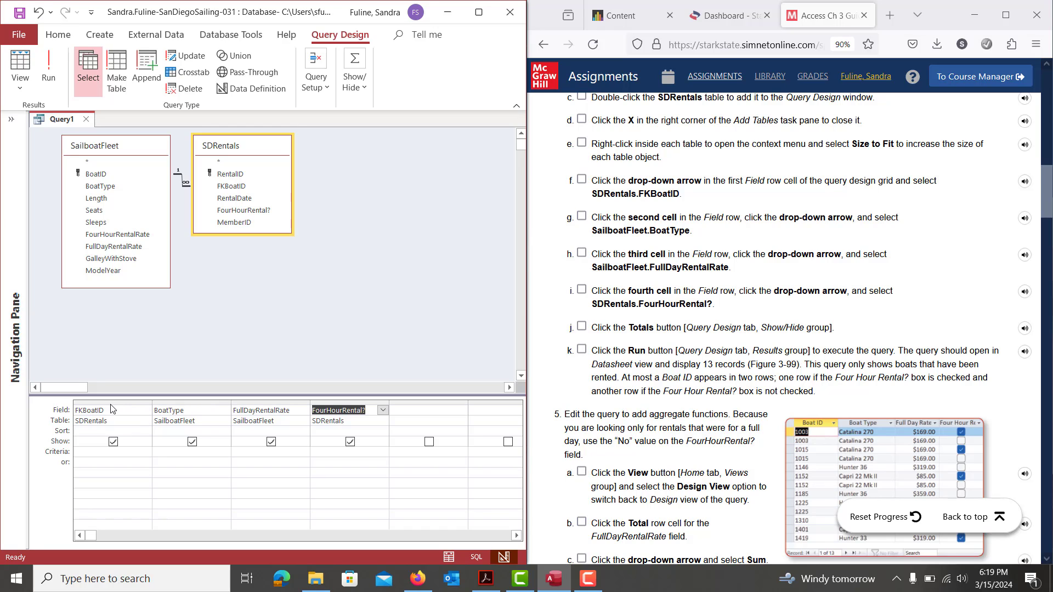
Step: Enable the Totals row for the query and run it
click(357, 86)
click(356, 135)
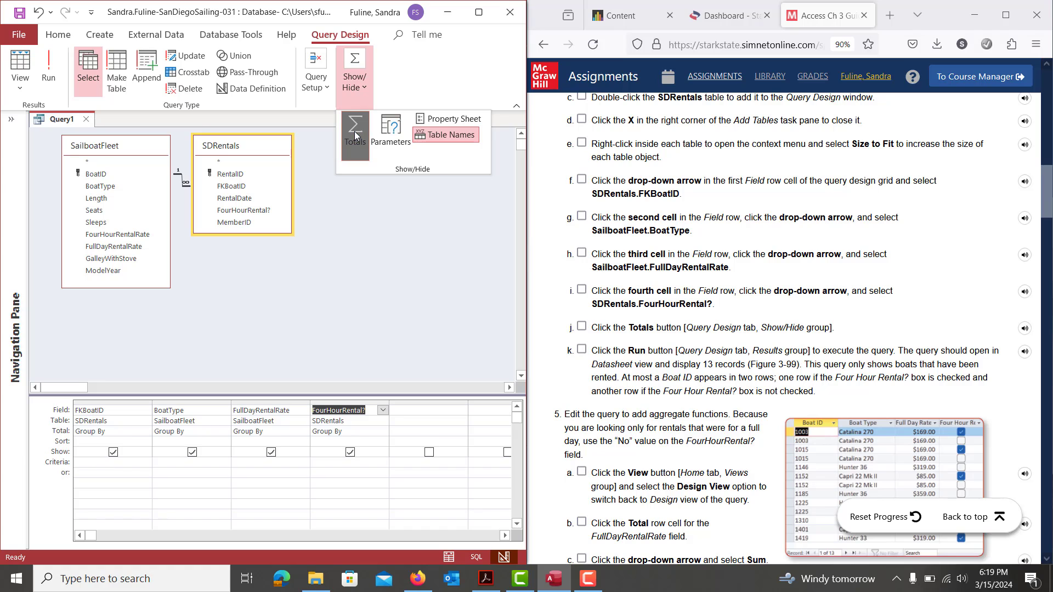
click(49, 88)
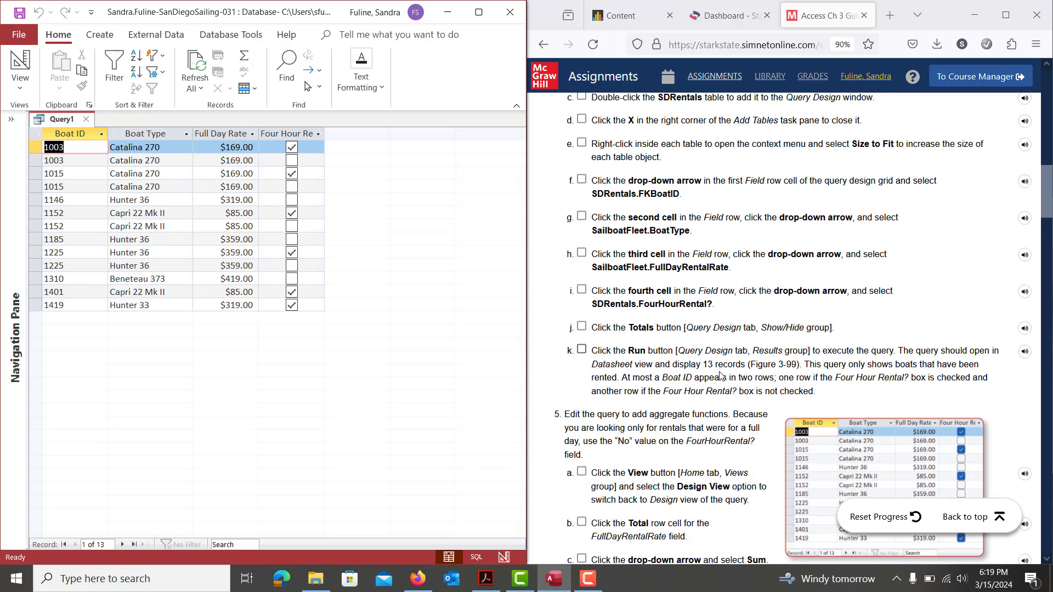
Step: Return the query to Design view and set the Total function of FullDayRentalRate to Sum
scroll(720, 376, down, 5)
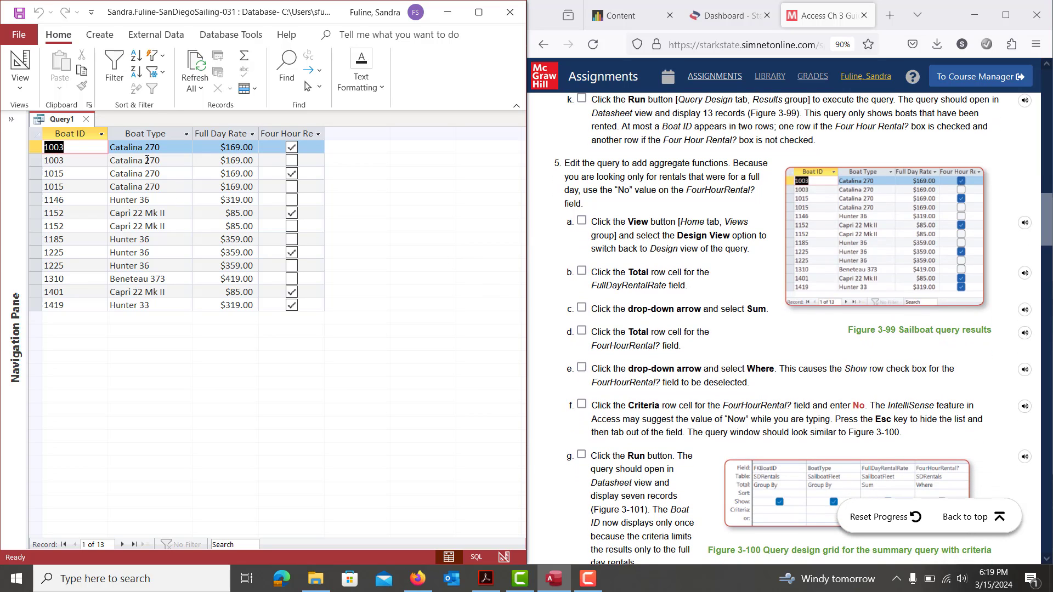
click(23, 73)
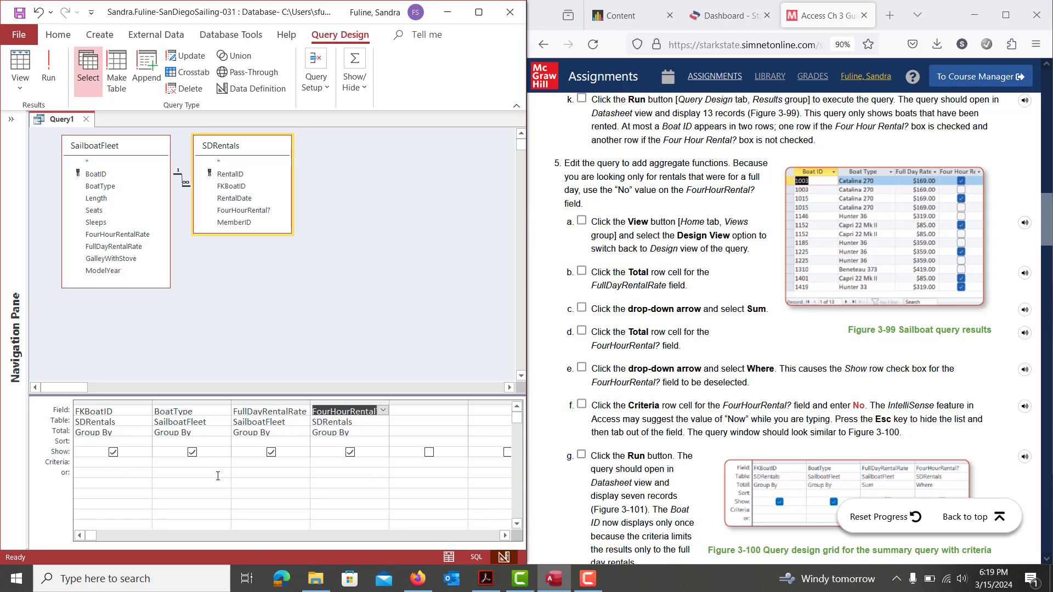
click(260, 433)
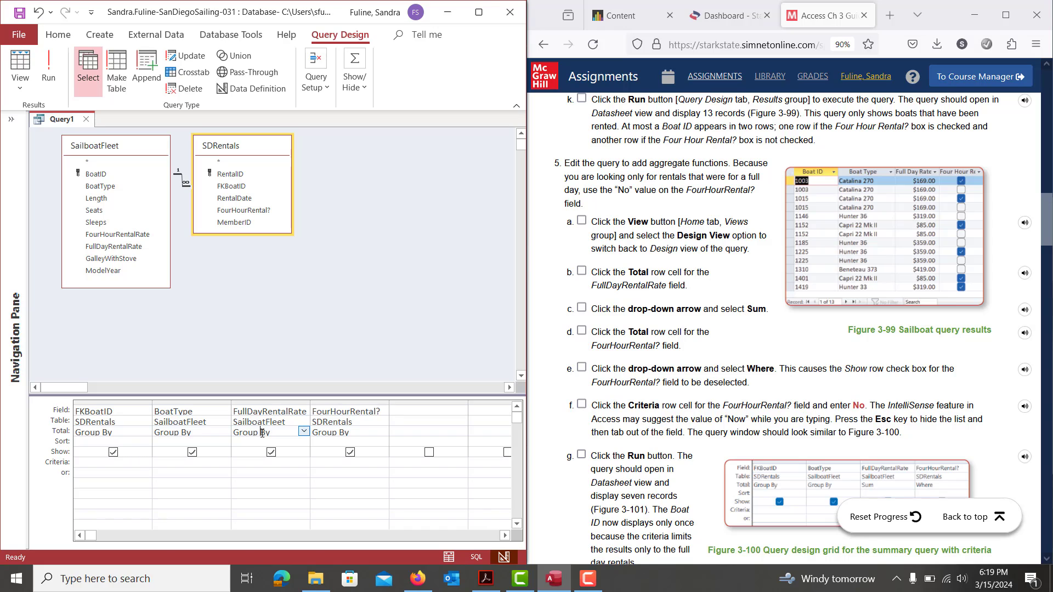
click(303, 432)
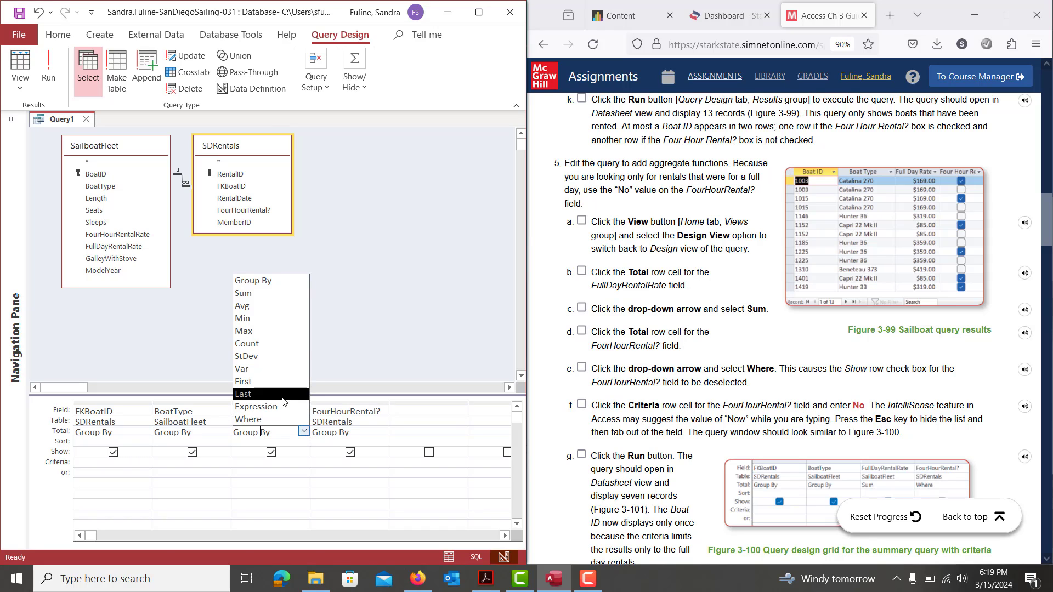
click(273, 293)
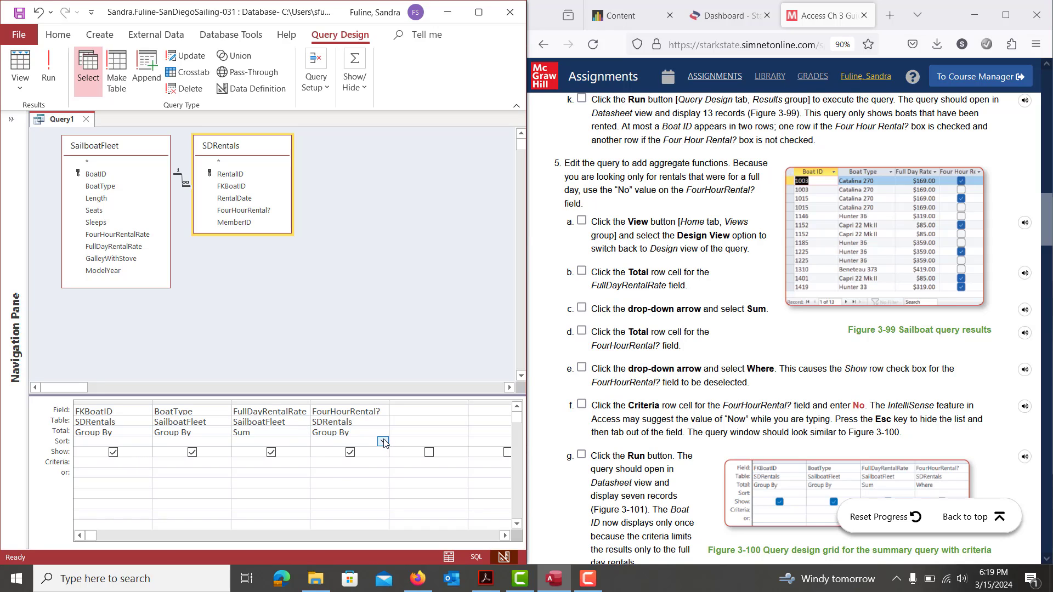
Step: Set the FourHourRental? field's Total to Where with the criterion No, and run the query
click(384, 441)
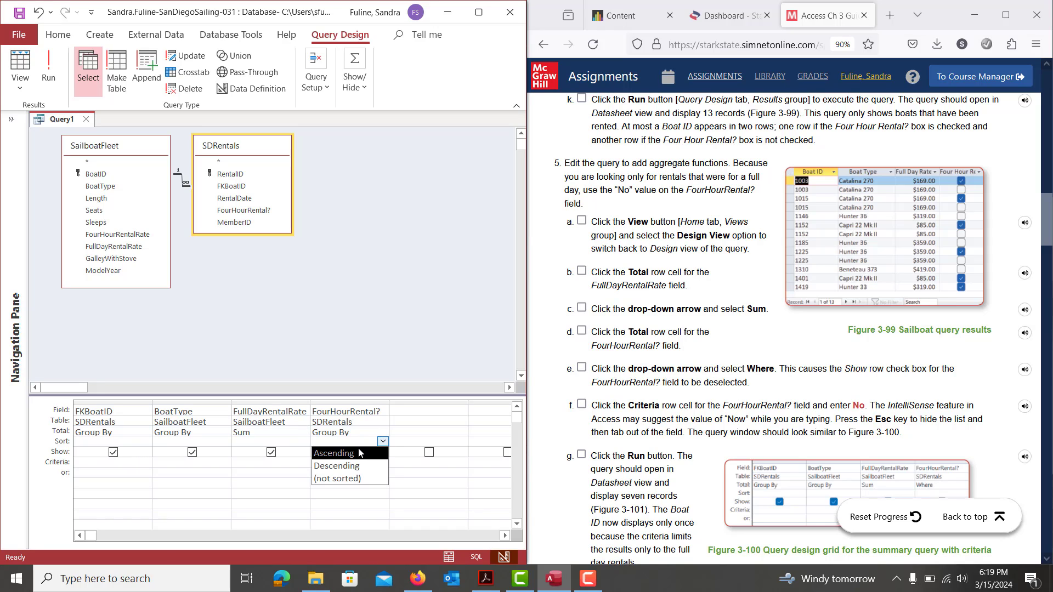
click(383, 431)
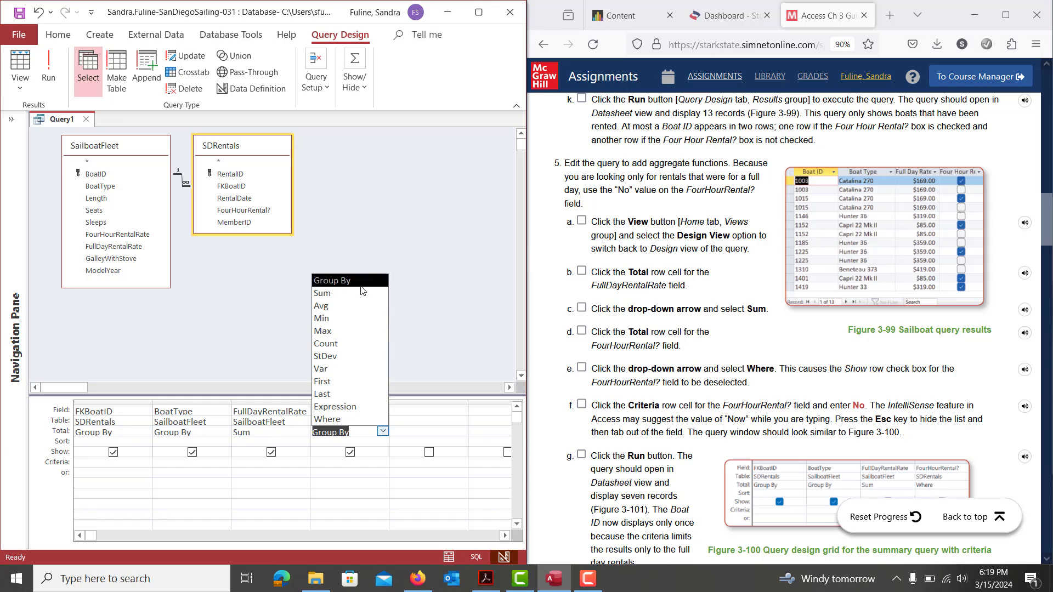
click(354, 419)
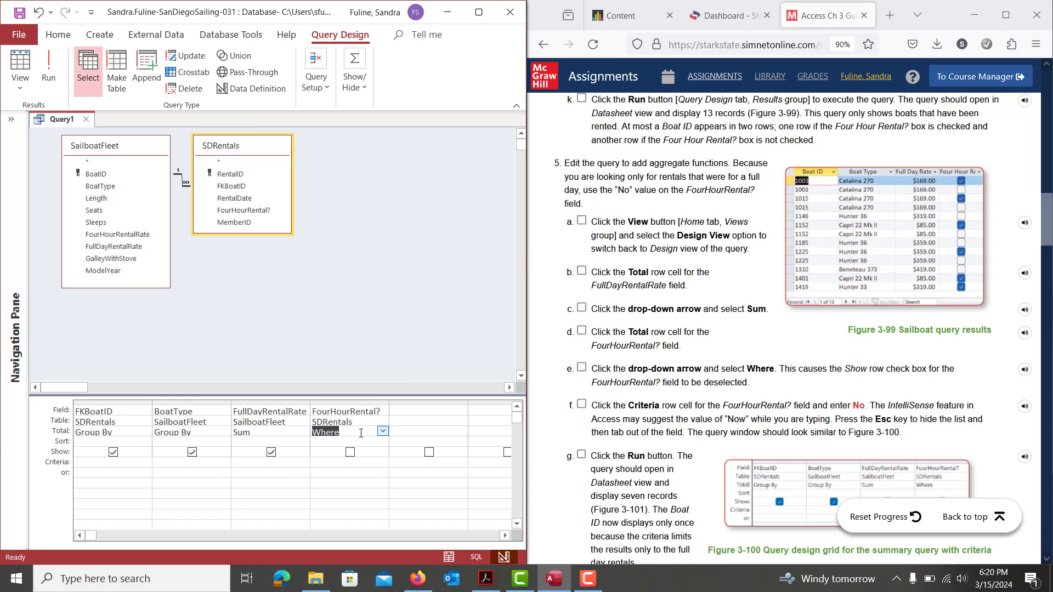
click(324, 466)
text(No)
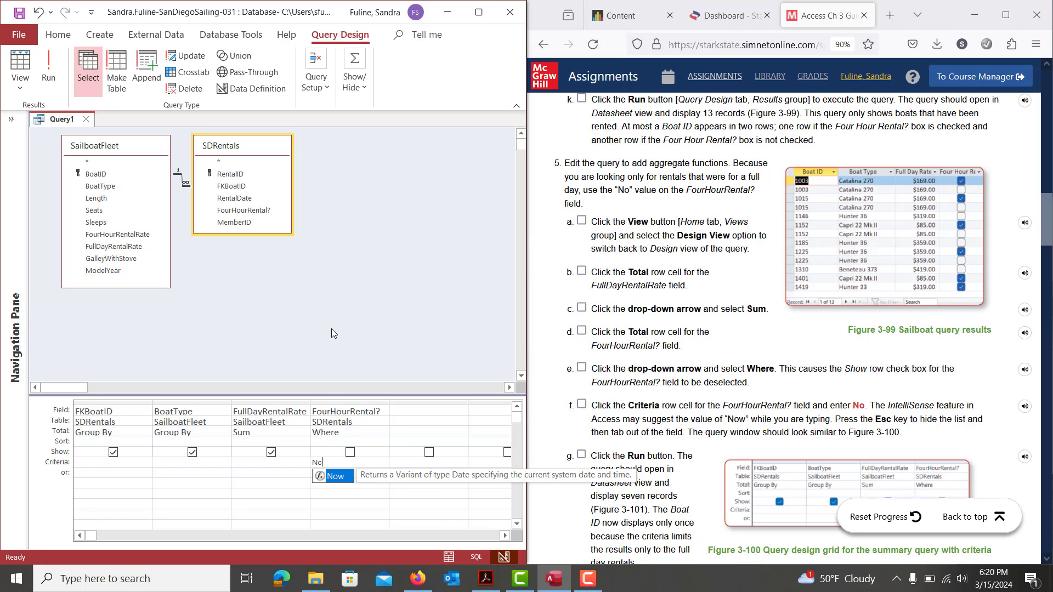
click(49, 68)
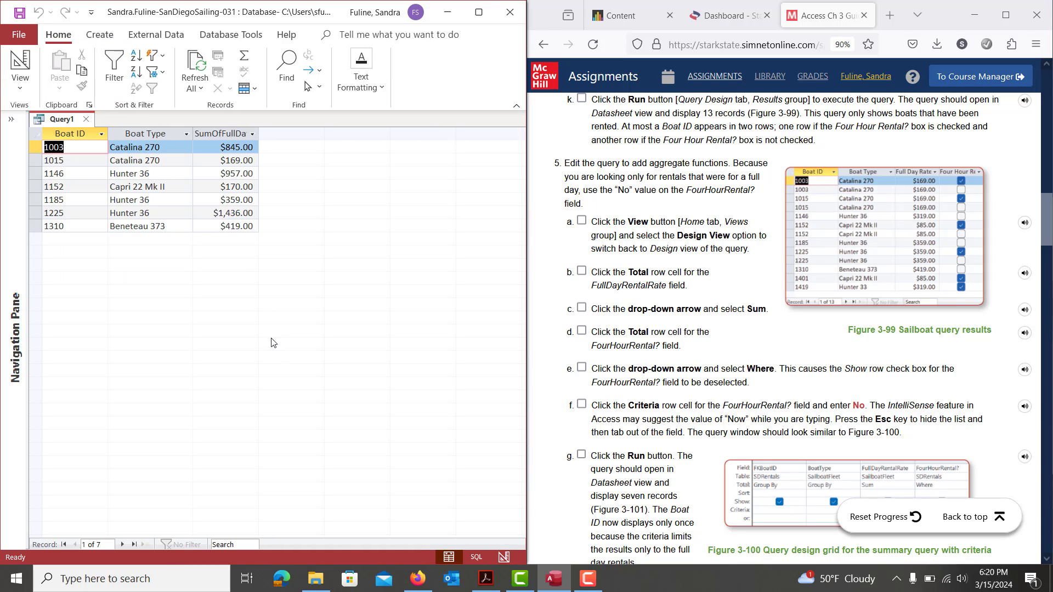
Step: In the browser instructions, mark step 6 as complete and copy the query name FullDayRentalsByBoatSummary
scroll(611, 427, down, 5)
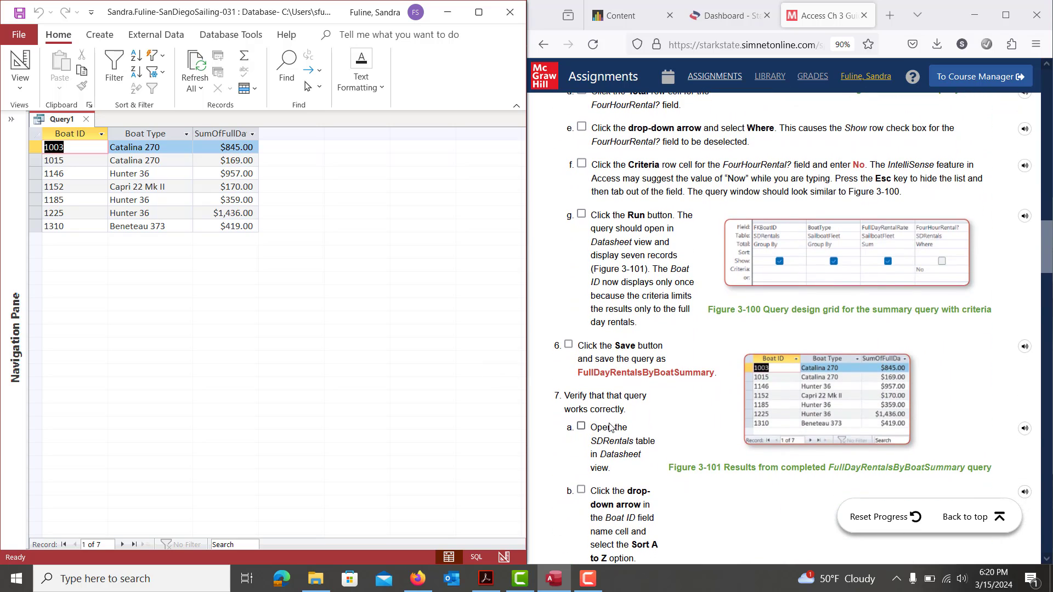
drag(576, 346, 691, 373)
click(691, 370)
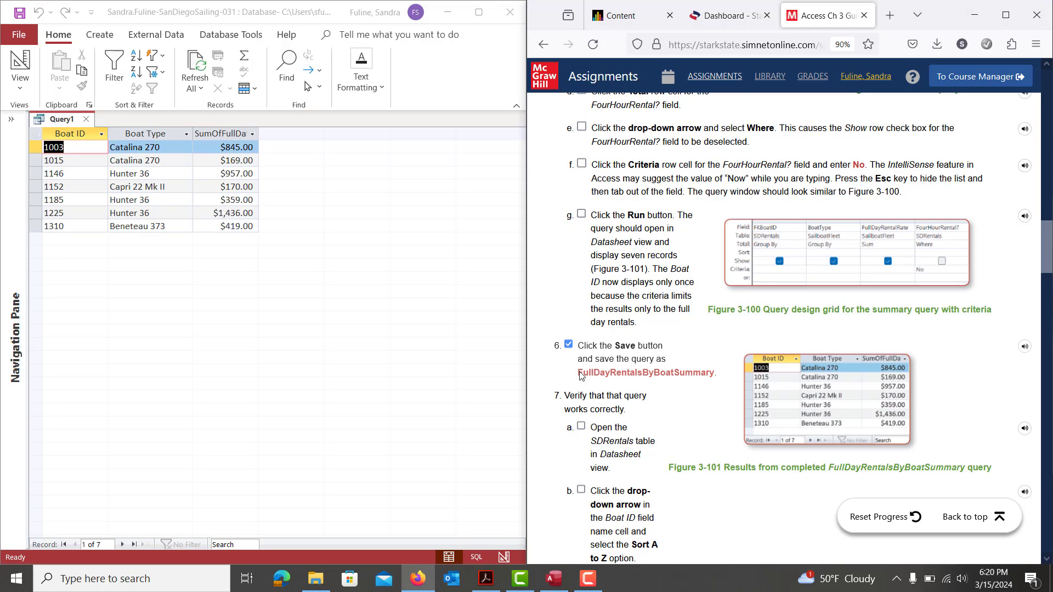
drag(579, 376, 714, 380)
key(ctrl+c)
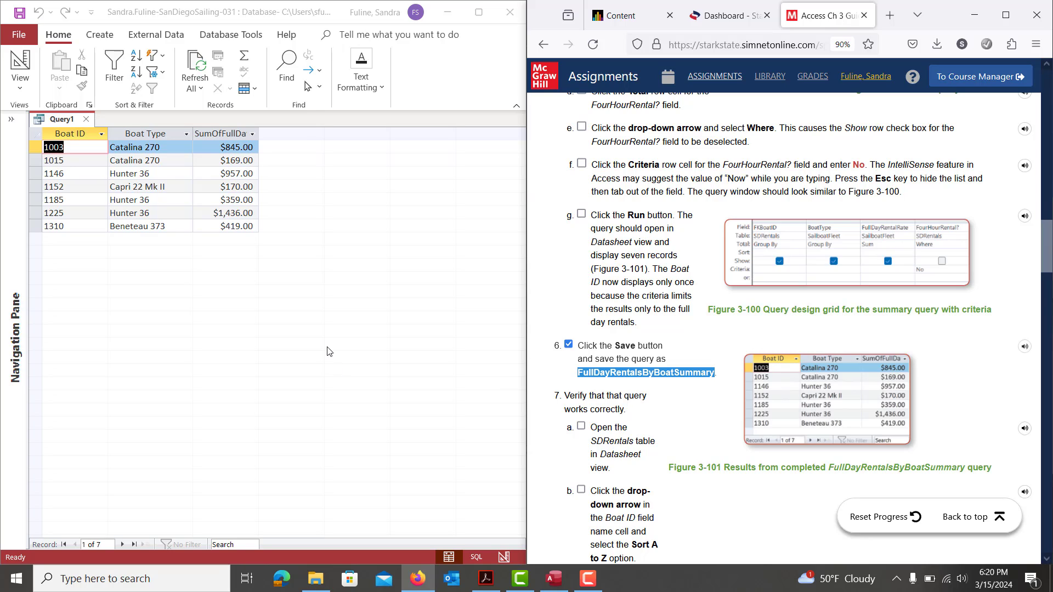
Step: Back in Access, save the summary query as FullDayRentalsByBoatSummary
click(265, 305)
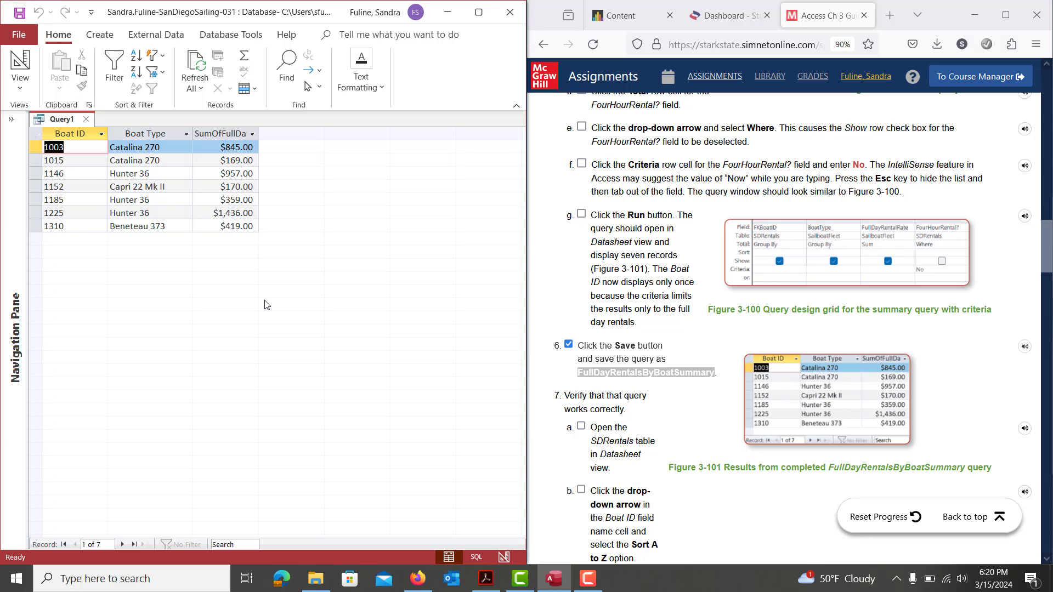
key(ctrl+s)
key(ctrl+v)
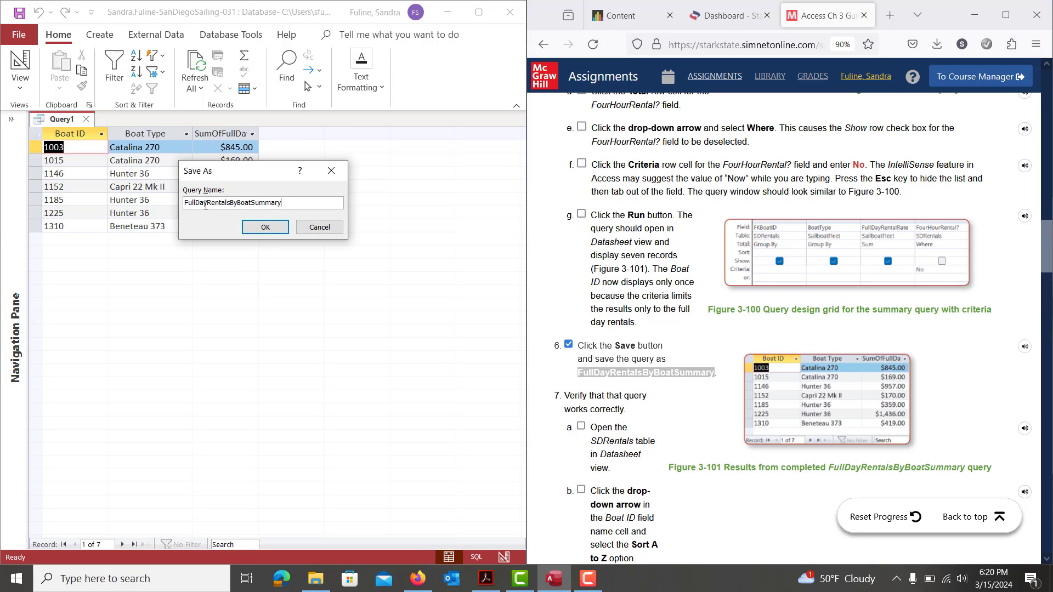
click(265, 228)
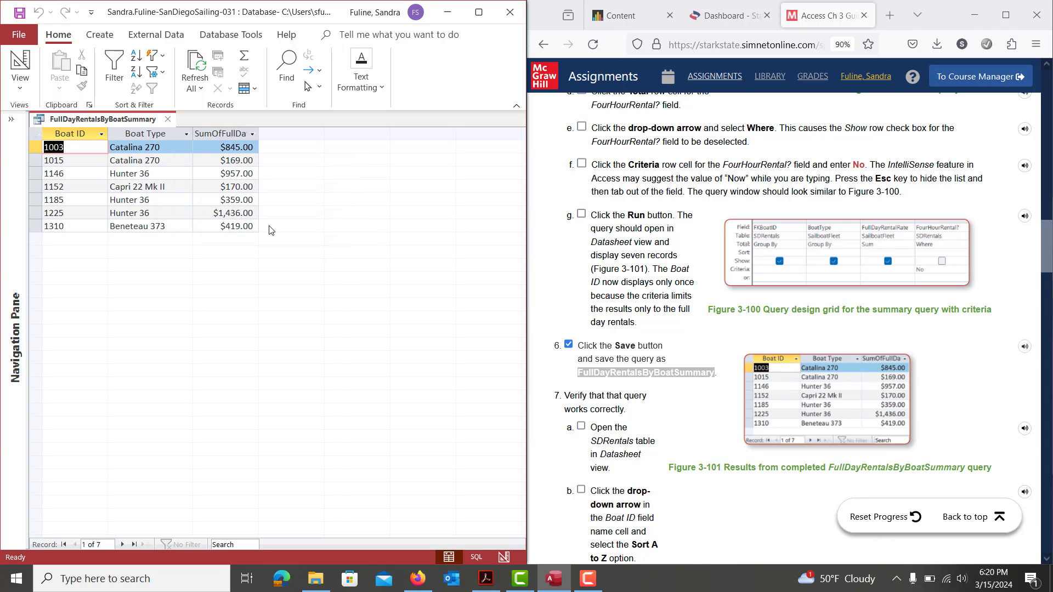
scroll(713, 485, down, 4)
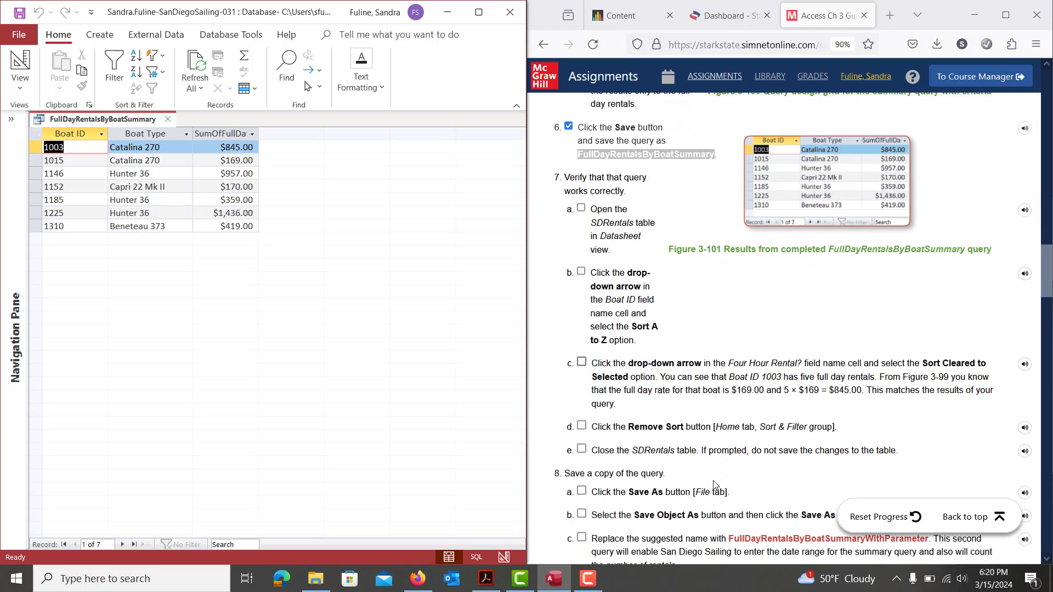
Step: Save a copy of the query object under the name FullDayRentalsByBoatSummaryWithParameter
scroll(715, 485, down, 2)
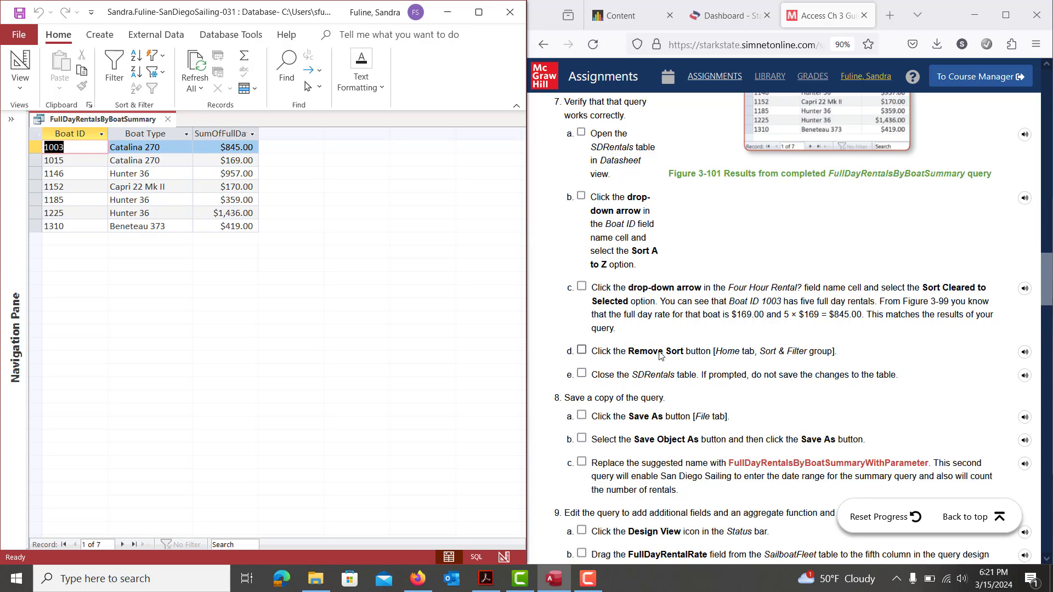
scroll(624, 396, down, 3)
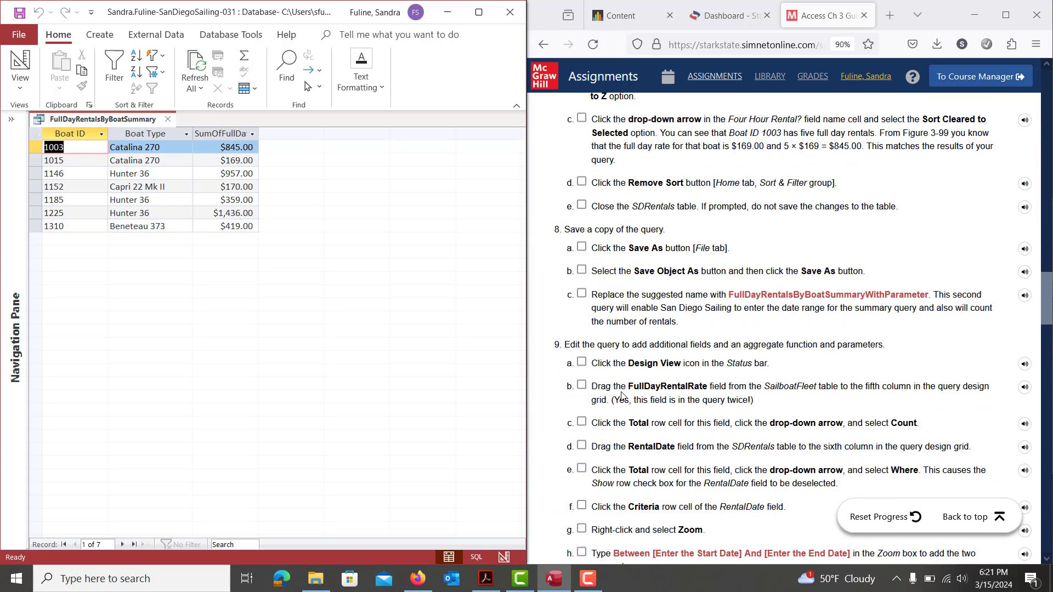
scroll(624, 396, down, 1)
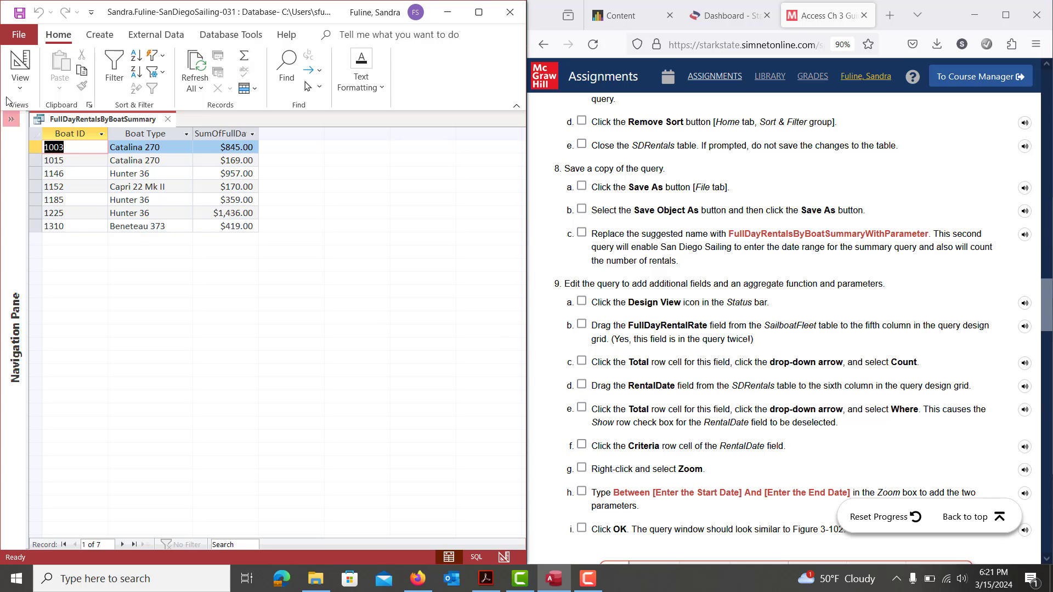
click(9, 43)
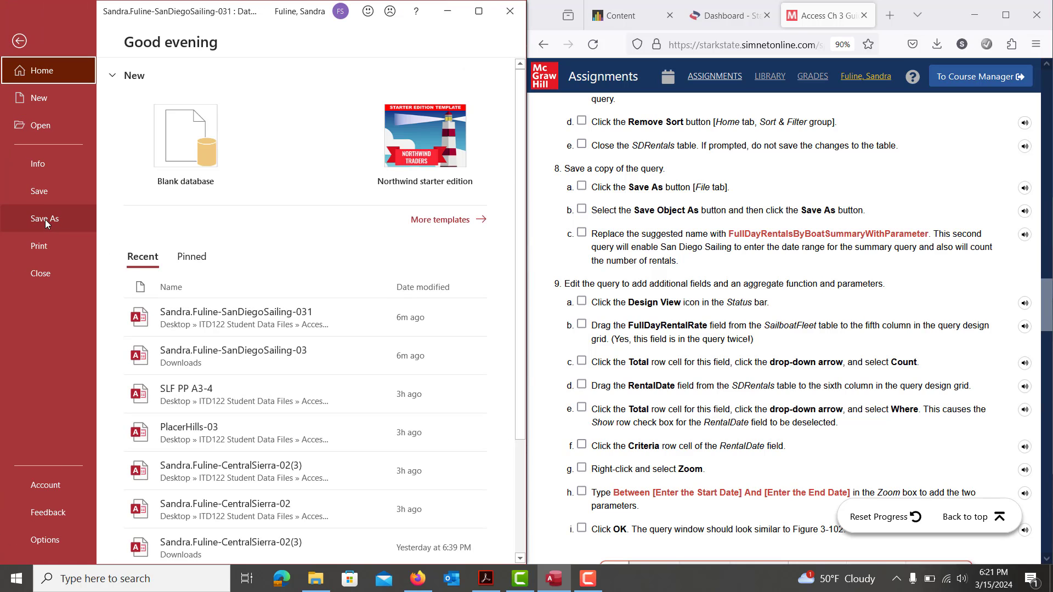
click(45, 219)
click(188, 153)
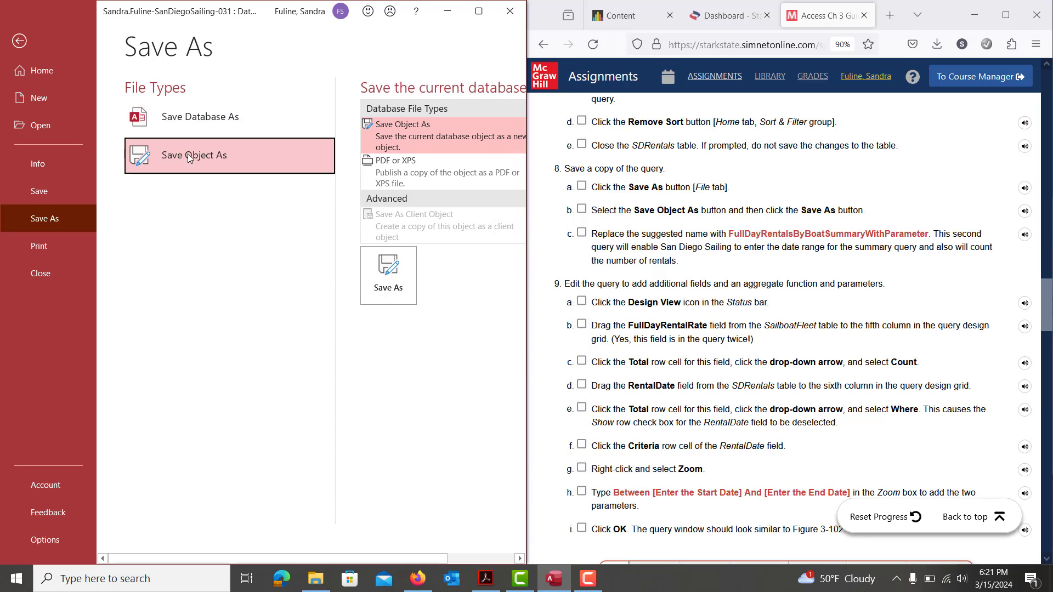
click(397, 288)
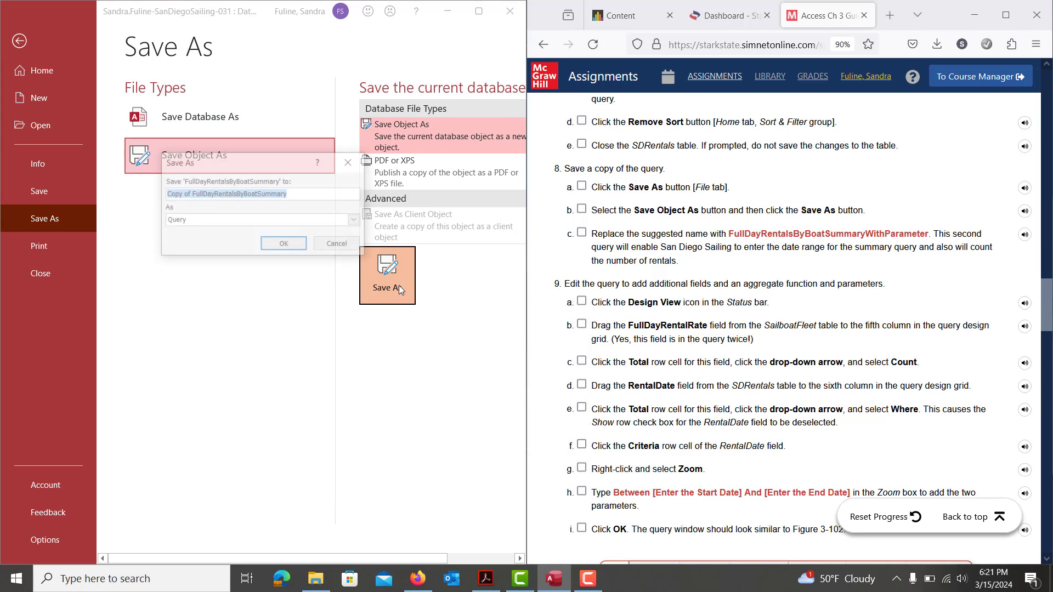
click(193, 196)
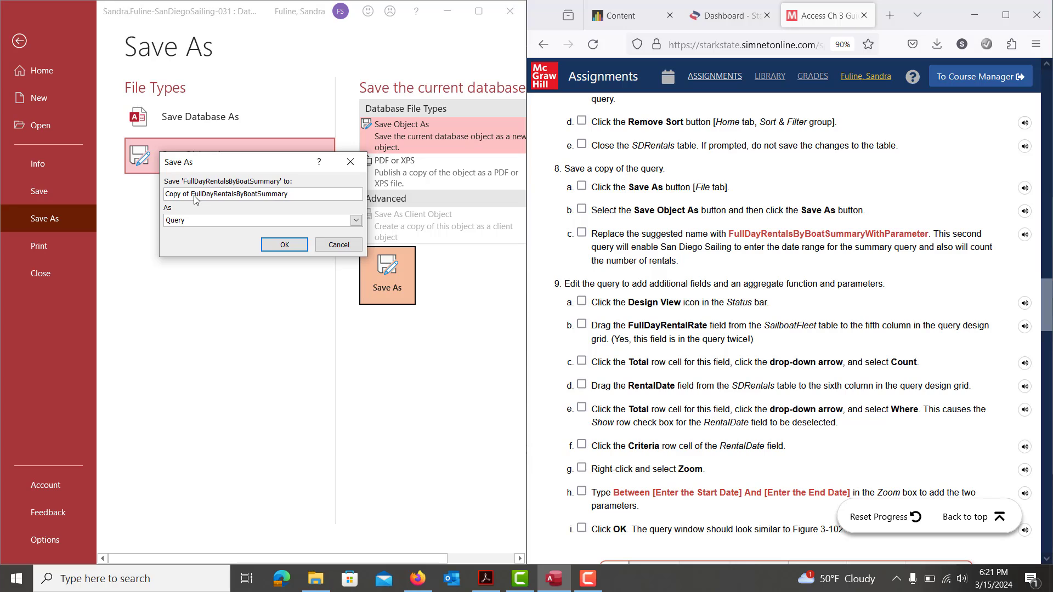
key(BackSpace)
key(BackSpace)
key(BackSpace)
key(BackSpace)
key(BackSpace)
key(BackSpace)
key(BackSpace)
key(BackSpace)
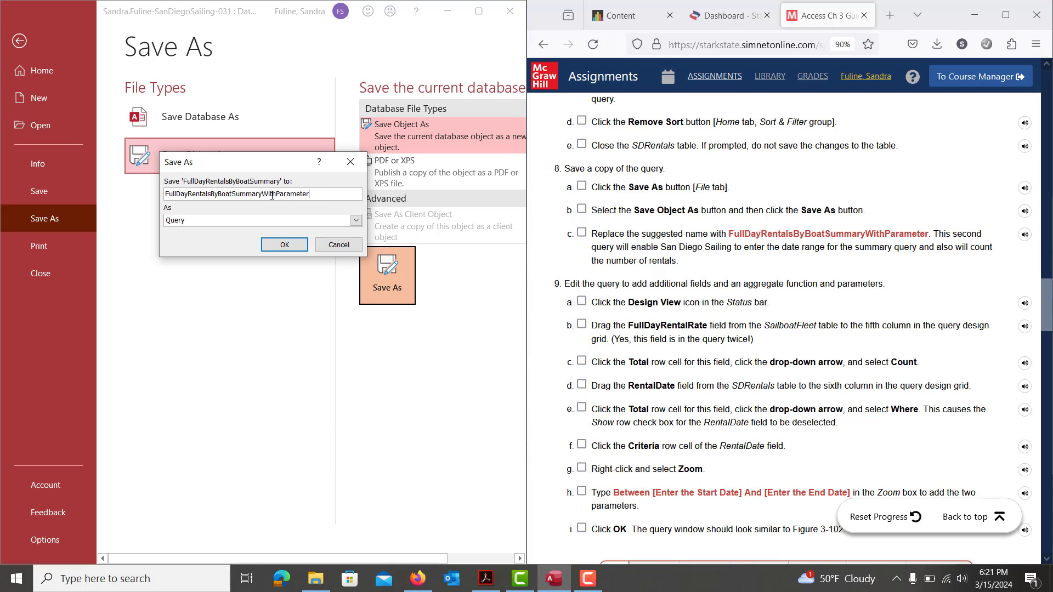
click(283, 245)
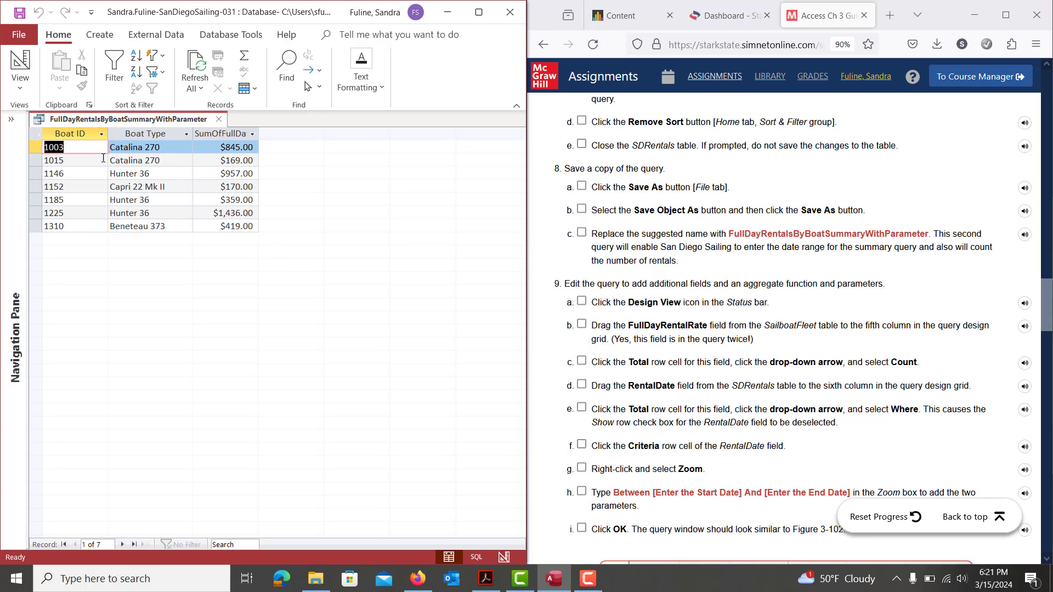
Step: In the query's Design view, add FullDayRentalRate from SailboatFleet as the fifth field and set its Total function to Count
click(21, 60)
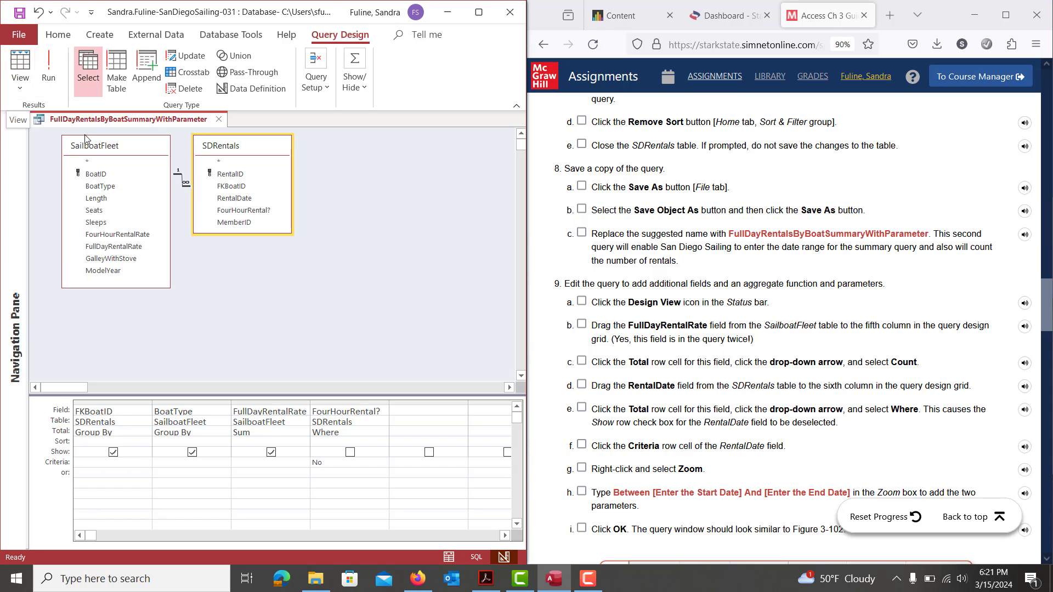
double_click(133, 248)
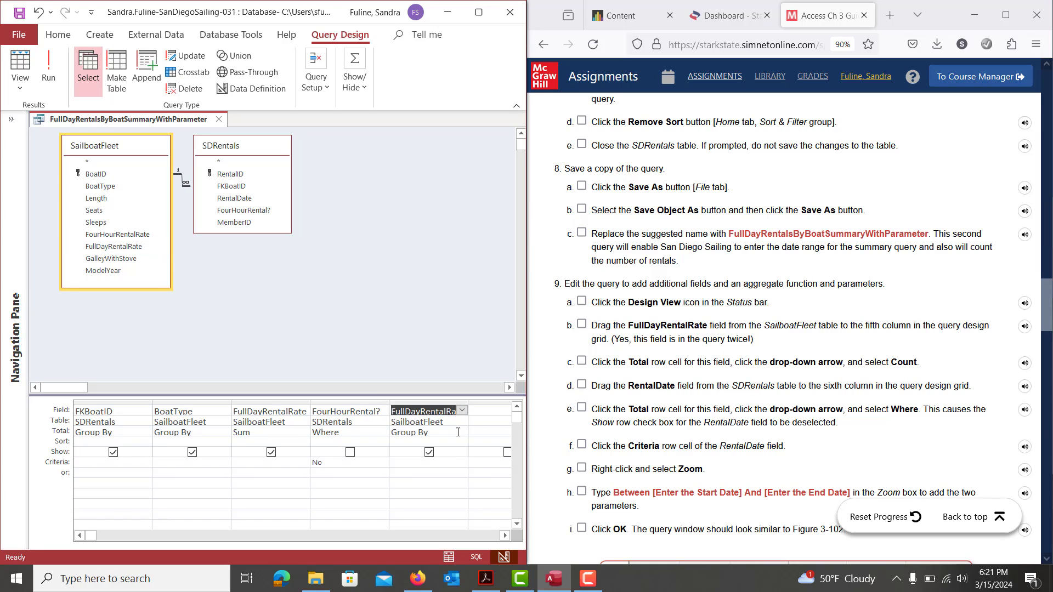
click(439, 436)
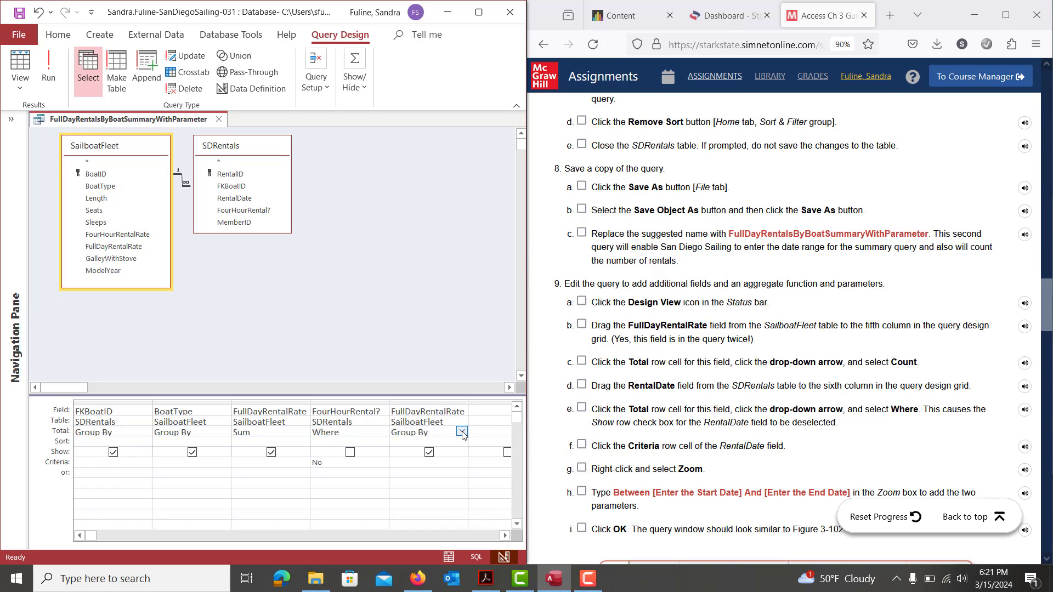
click(462, 433)
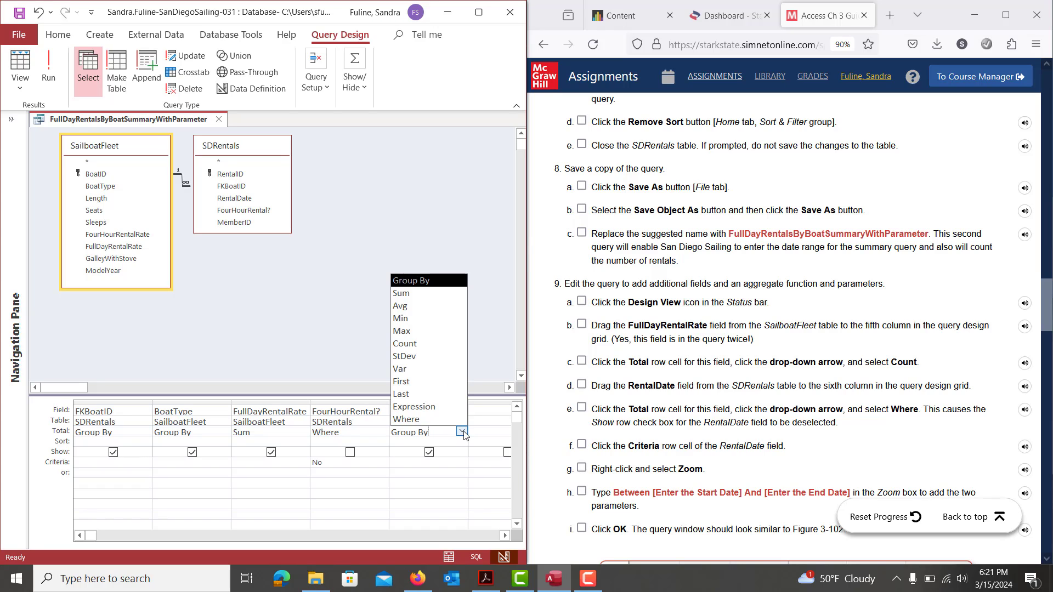
click(431, 344)
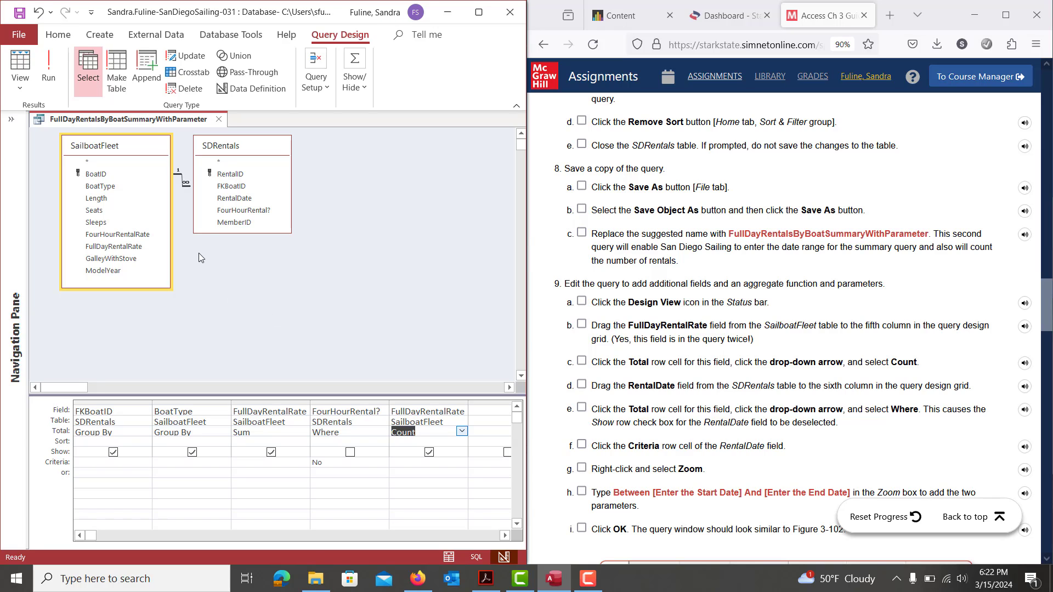
Step: Add the RentalDate field from SDRentals as the sixth query column and set its Total to Where
double_click(232, 202)
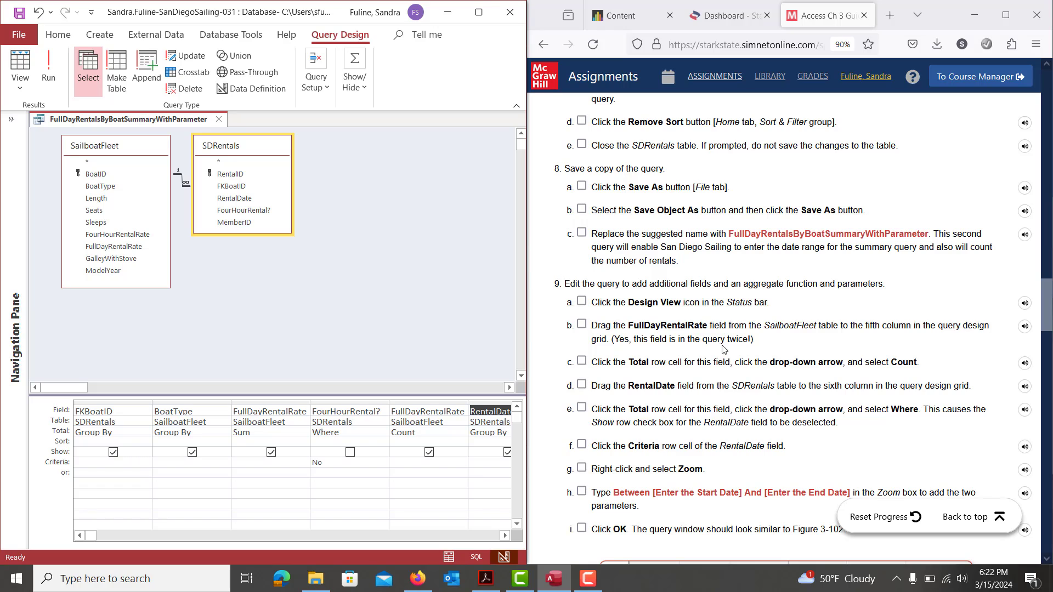
click(505, 536)
click(446, 434)
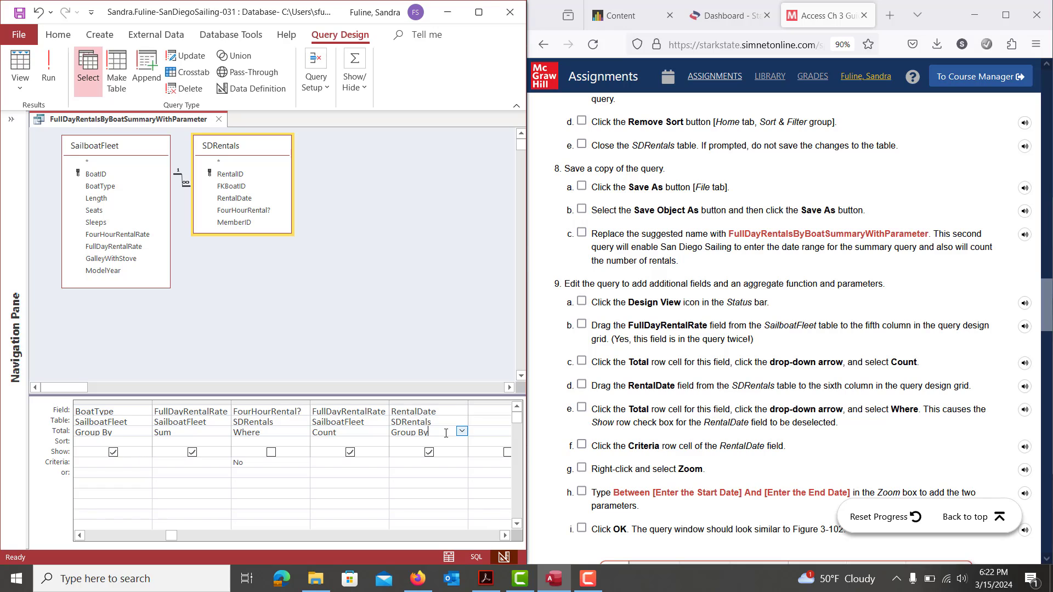
click(462, 432)
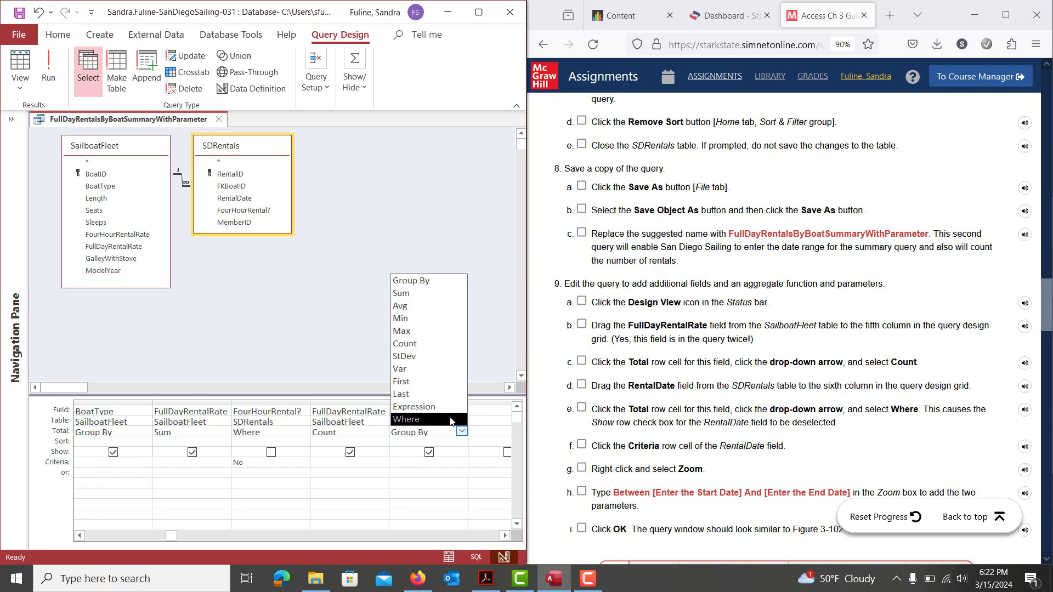
click(451, 420)
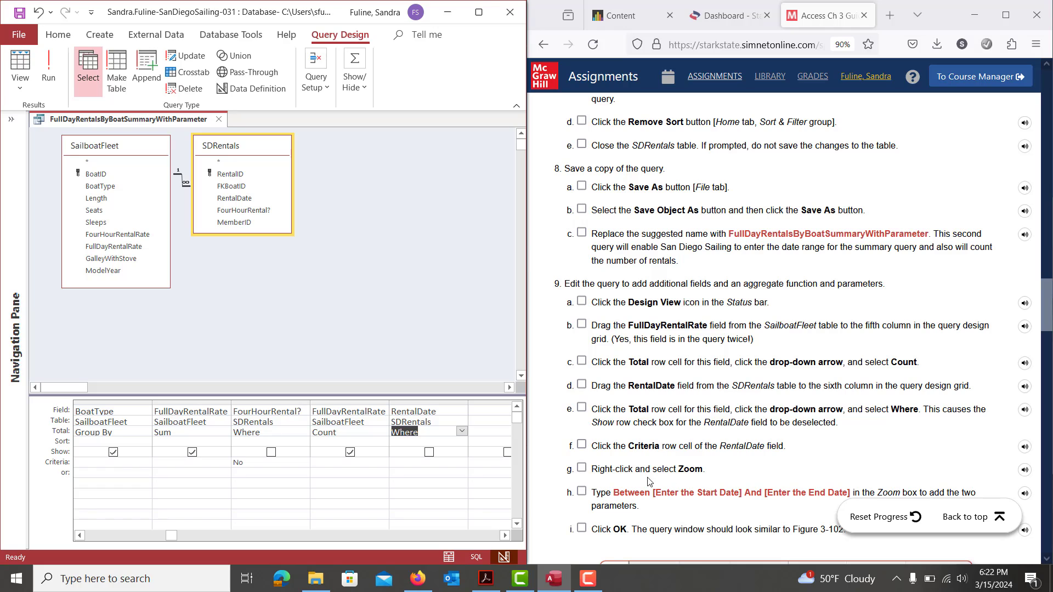
Step: In the browser instructions, copy the criterion text Between [Enter the Start Date] And [Enter the End Date] from step 9h
click(615, 499)
click(616, 498)
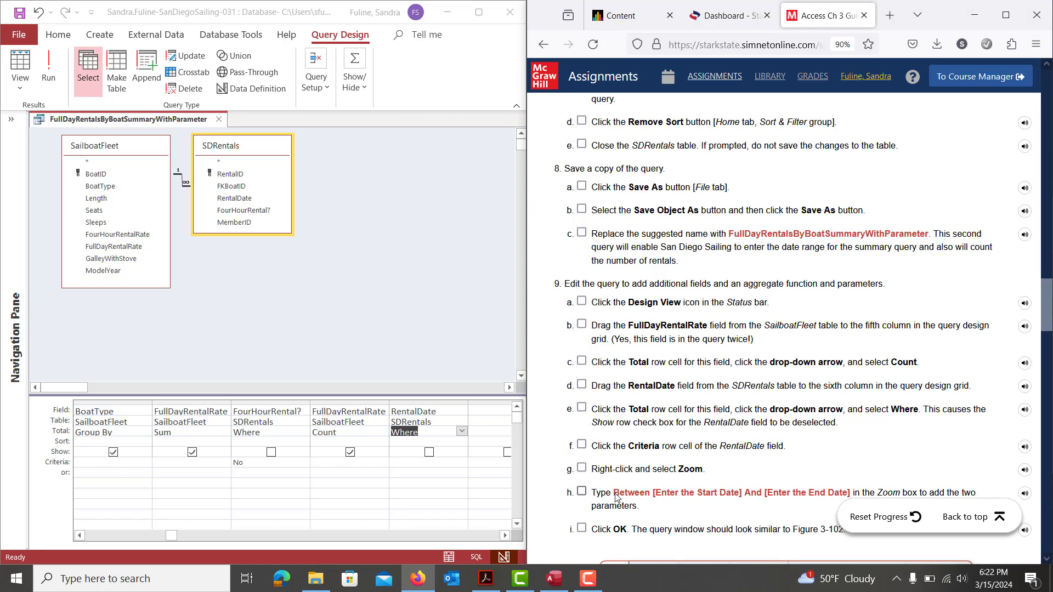
double_click(615, 497)
shift+click(853, 492)
key(ctrl+c)
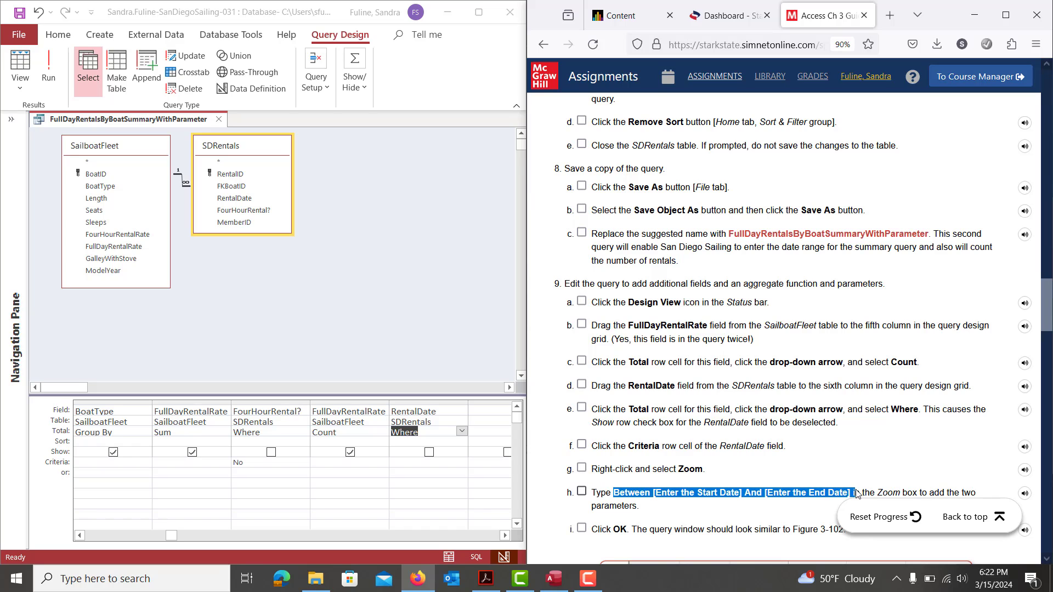
shift+click(849, 493)
Step: Back in Access, paste Between [Enter the Start Date] And [Enter the End Date] as the RentalDate criterion using the Zoom box
click(413, 462)
click(406, 463)
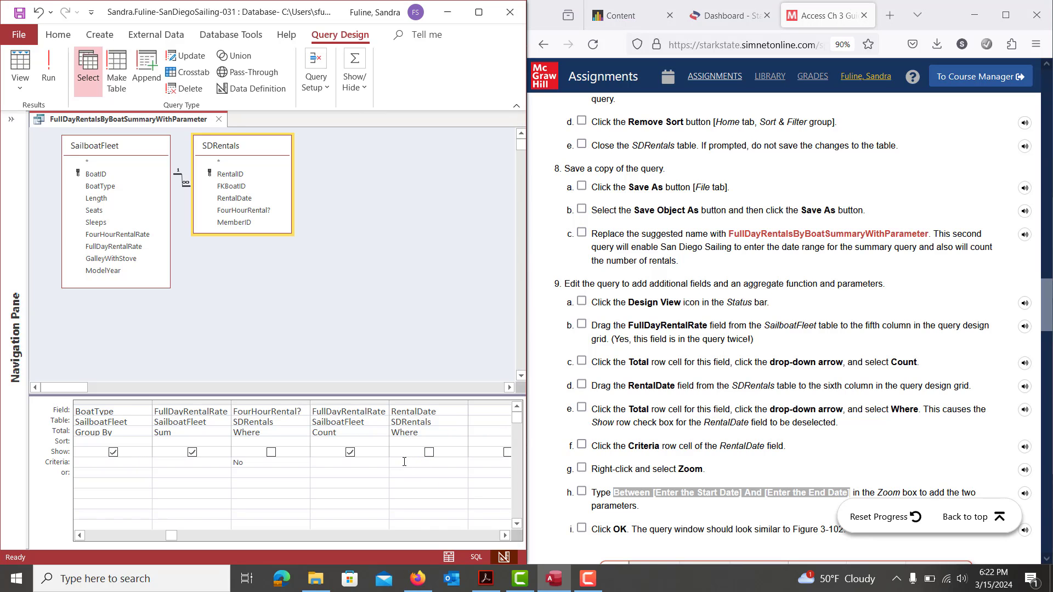
right_click(404, 462)
click(437, 438)
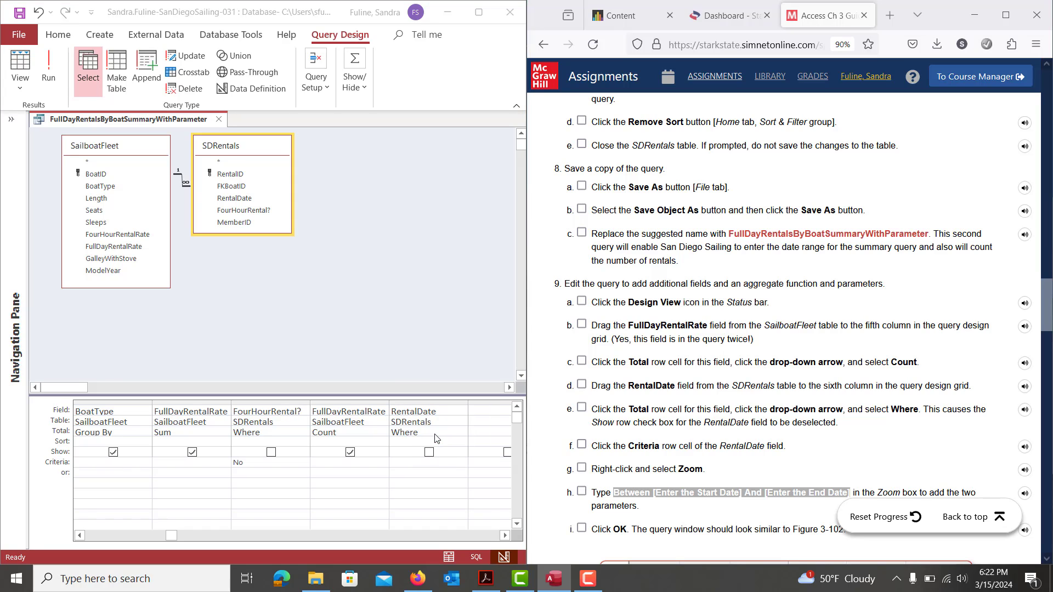
key(ctrl+v)
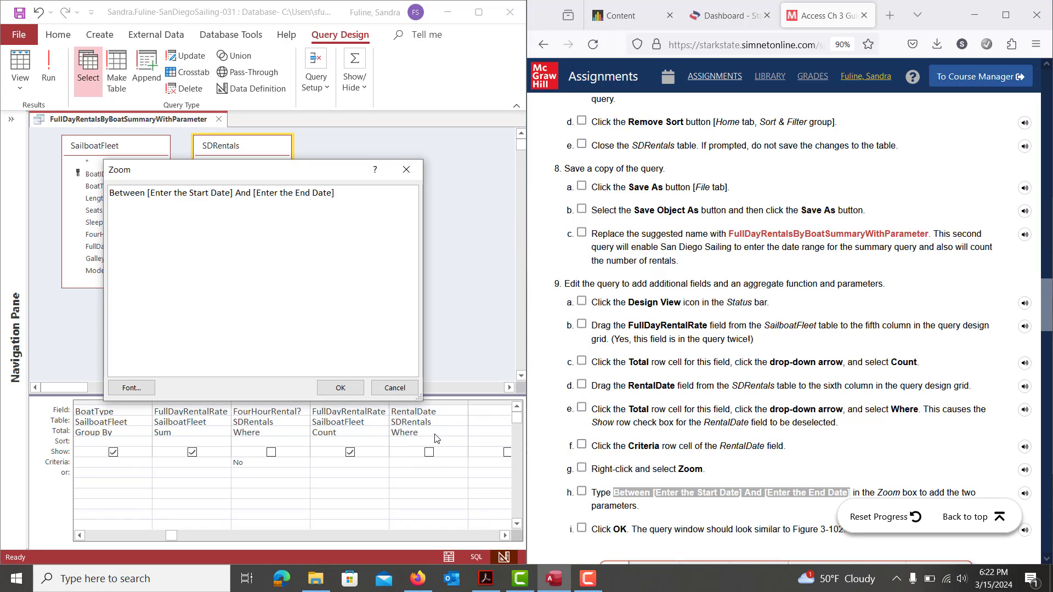
click(339, 389)
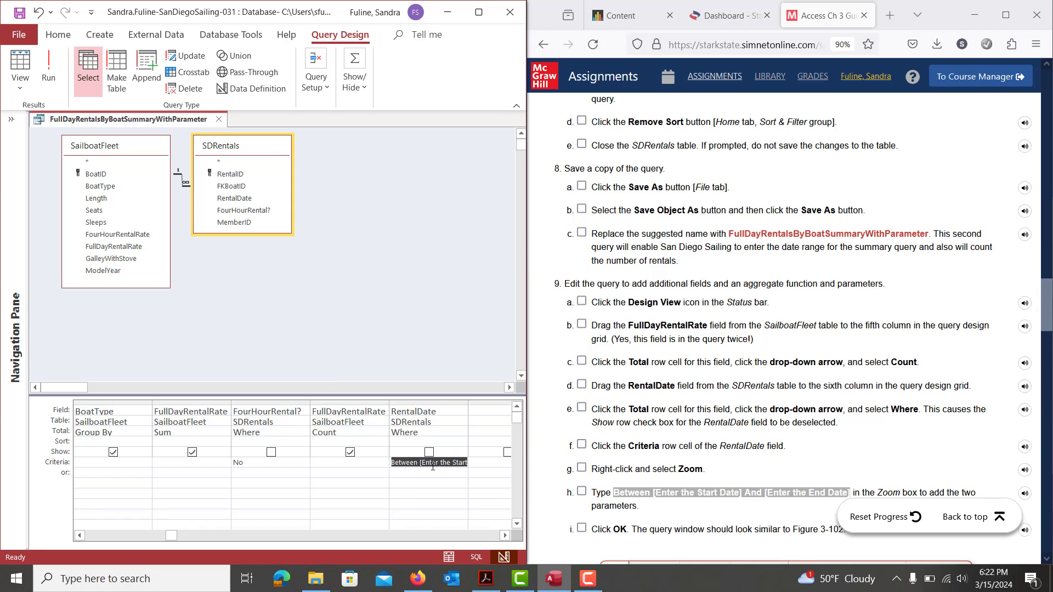
Step: Save the changes to the parameter query and check the database's list of saved queries
scroll(680, 475, down, 5)
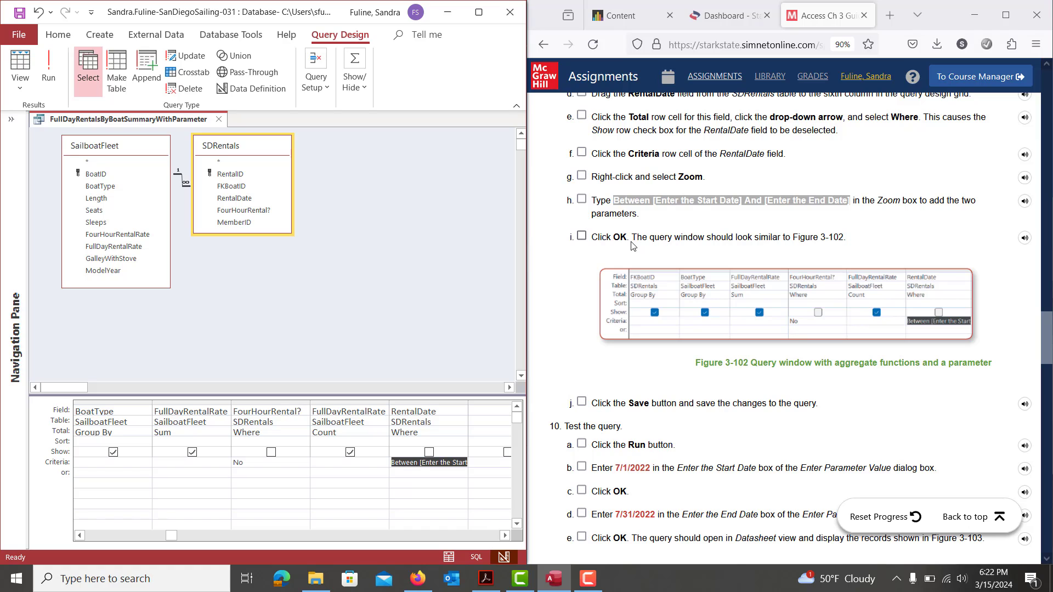
scroll(600, 373, down, 1)
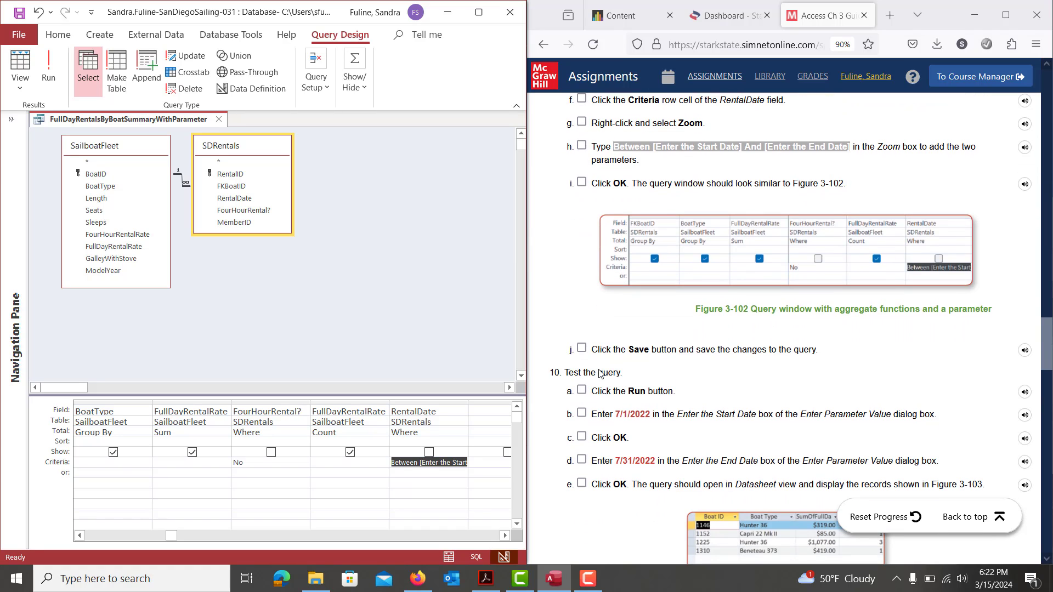
click(19, 13)
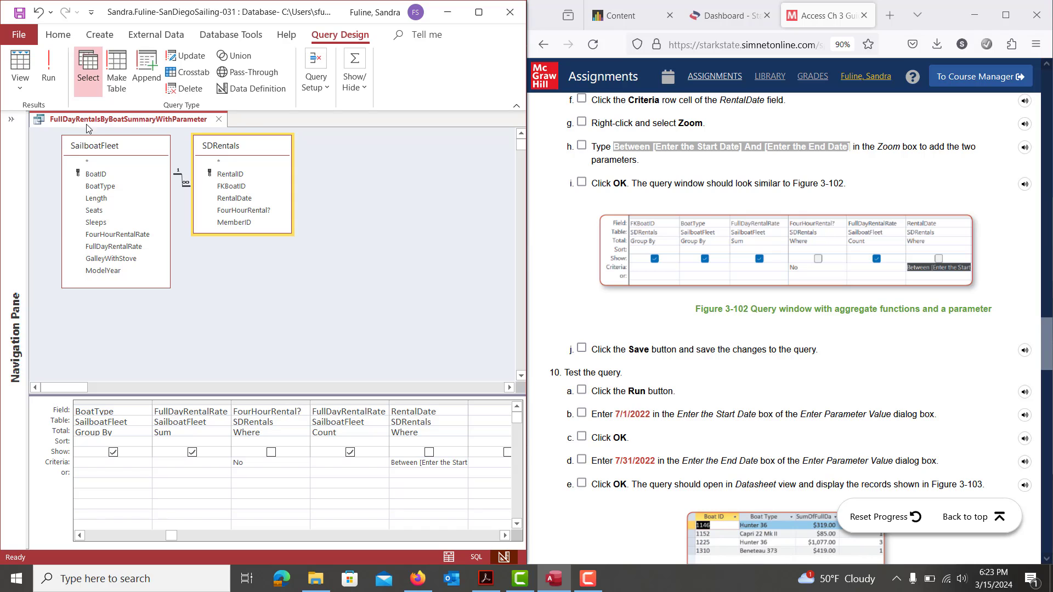
click(19, 125)
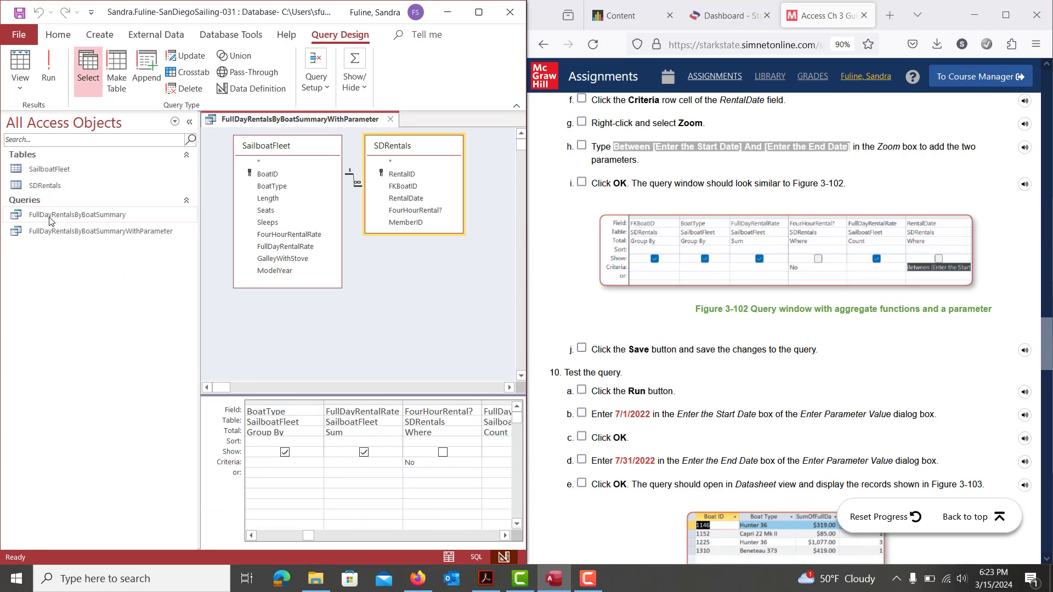
click(189, 122)
Step: Read through instruction steps 10 to 12 on testing the parameter query, reviewing it and creating the boat types query
scroll(674, 367, down, 5)
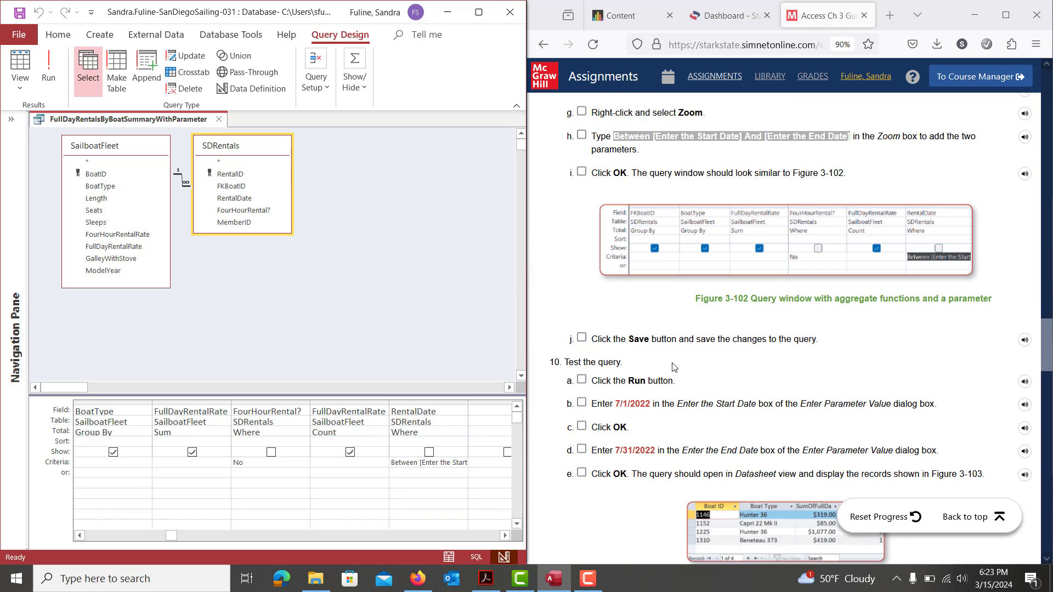
scroll(674, 368, down, 3)
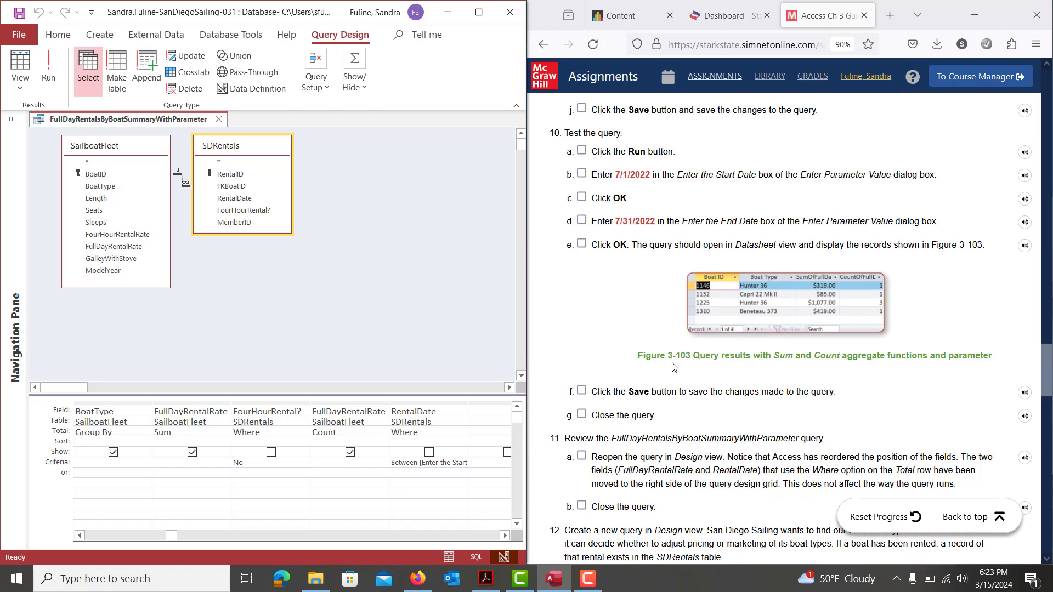
scroll(674, 367, down, 1)
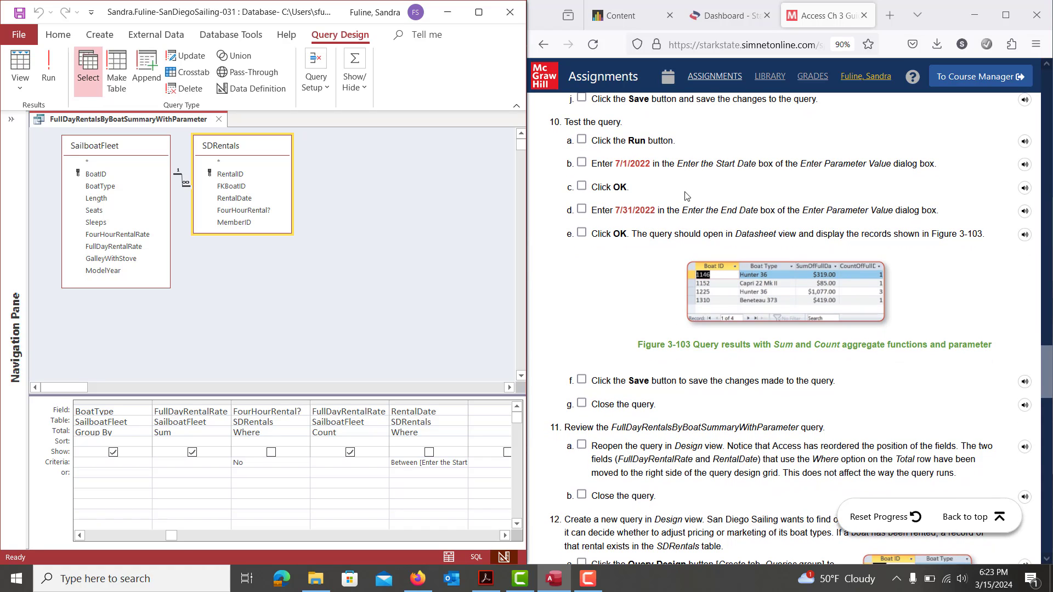
scroll(631, 363, down, 2)
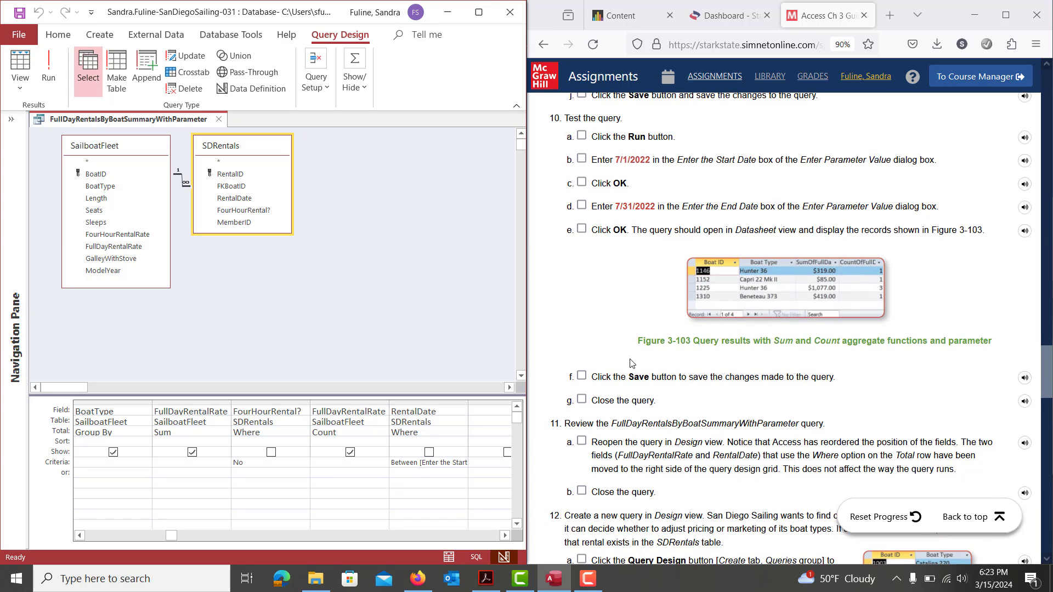
scroll(631, 364, down, 4)
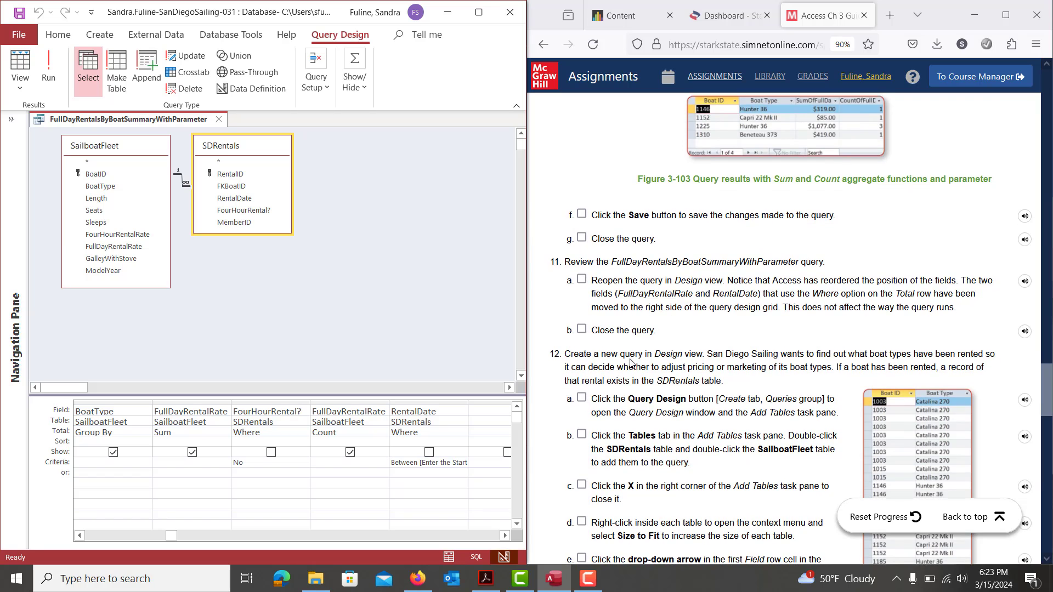
scroll(631, 363, down, 2)
scroll(631, 363, down, 3)
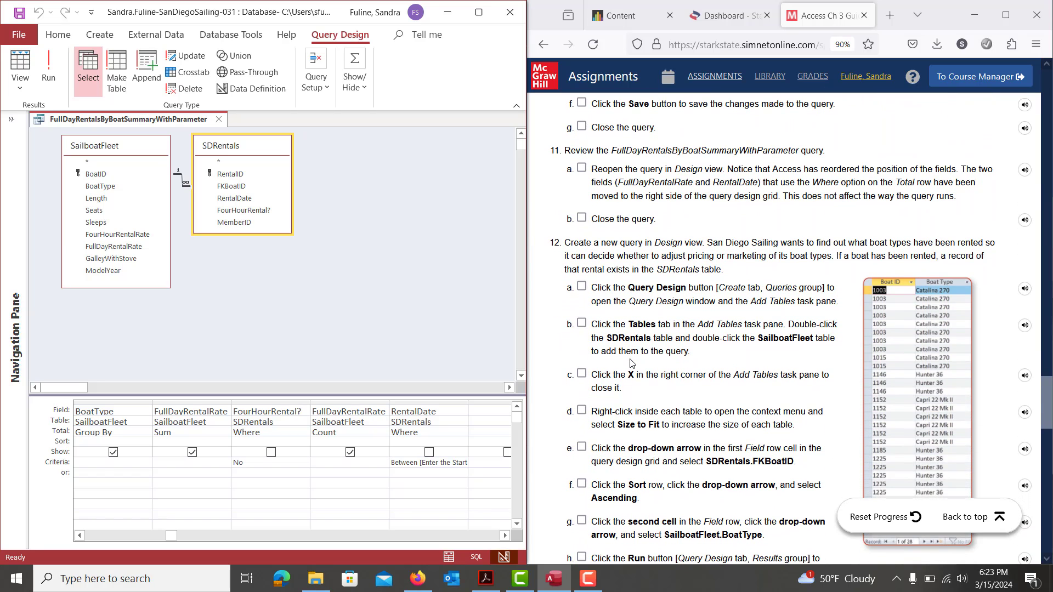
scroll(631, 363, down, 1)
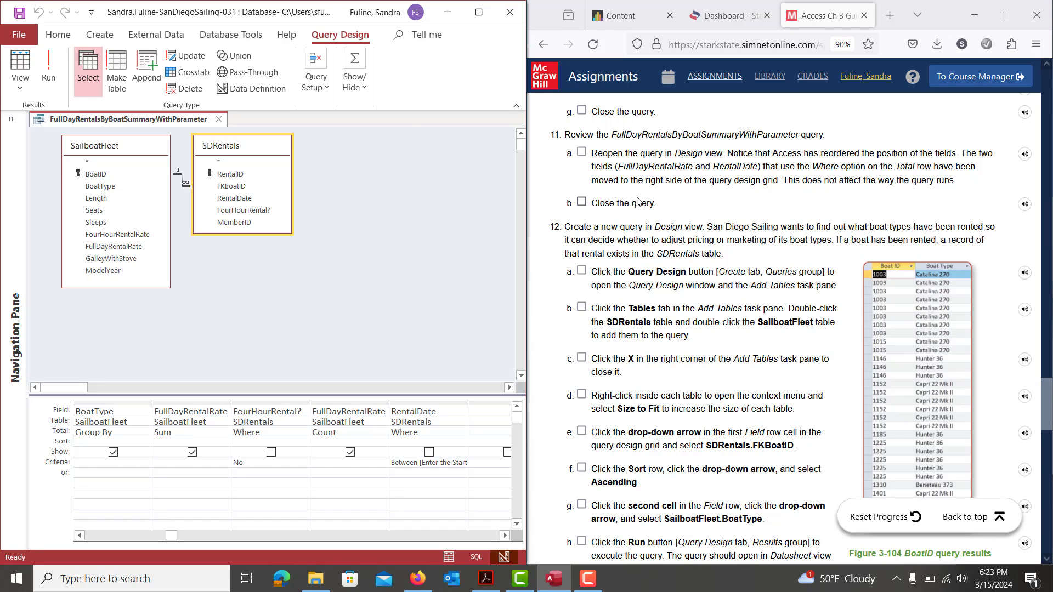
Step: Close the parameter query and create a new query in Design view with the SailboatFleet and SDRentals tables
click(218, 119)
click(100, 35)
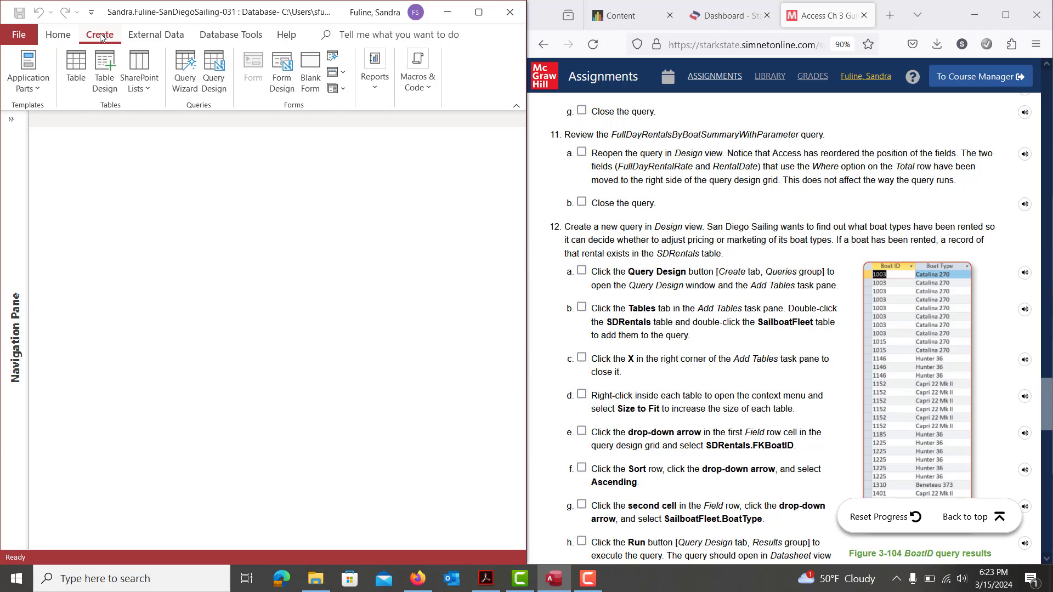
click(209, 81)
click(387, 203)
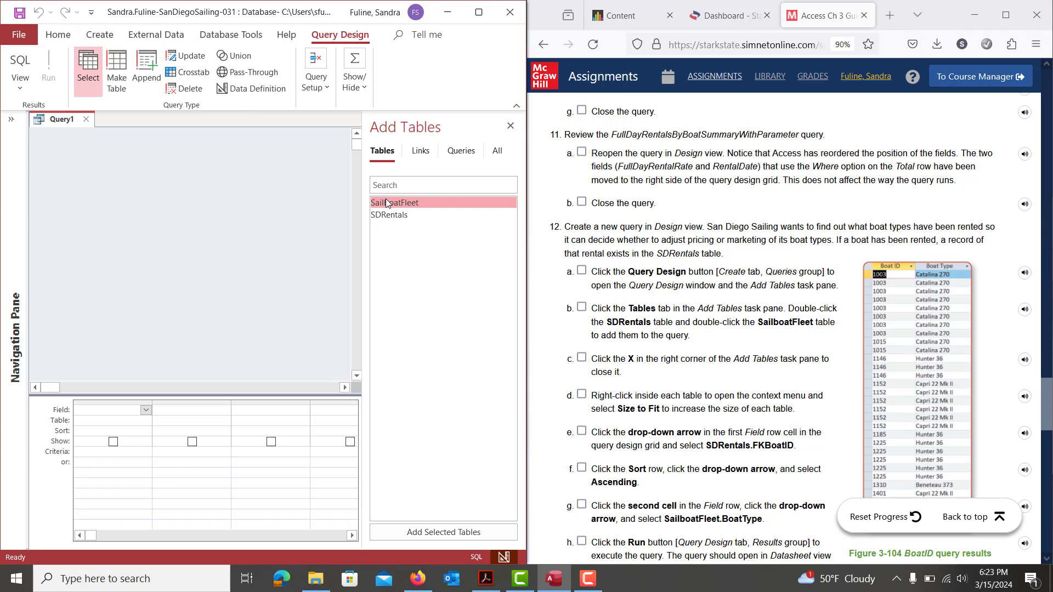
ctrl+click(390, 215)
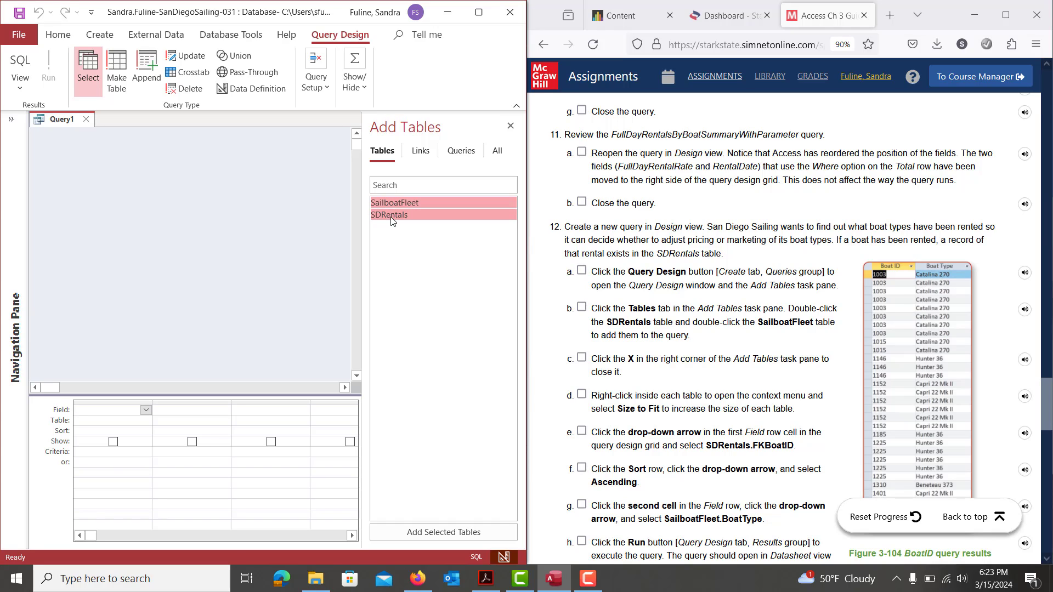
click(409, 532)
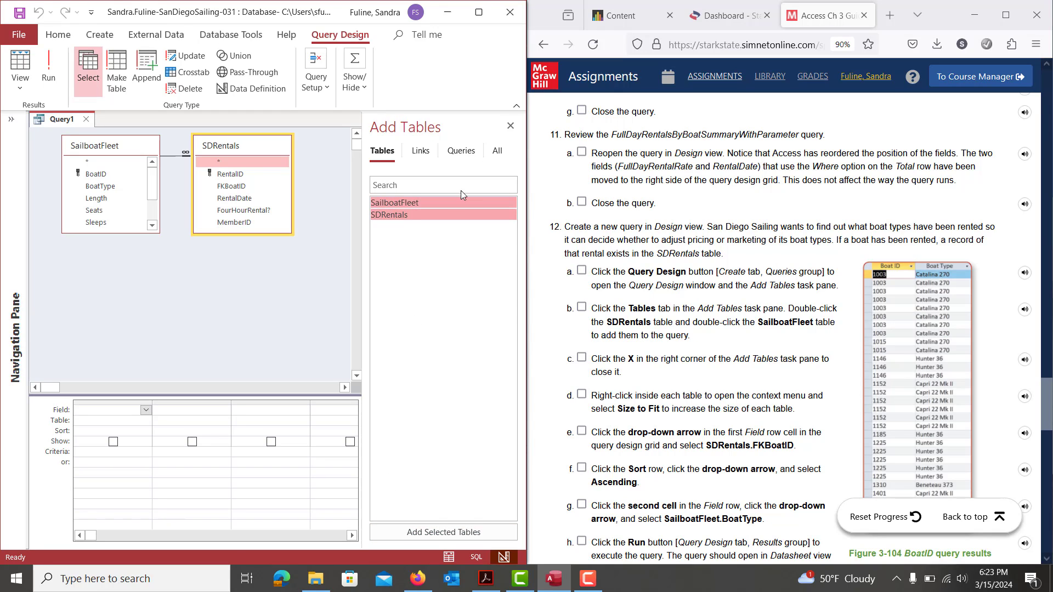
click(511, 127)
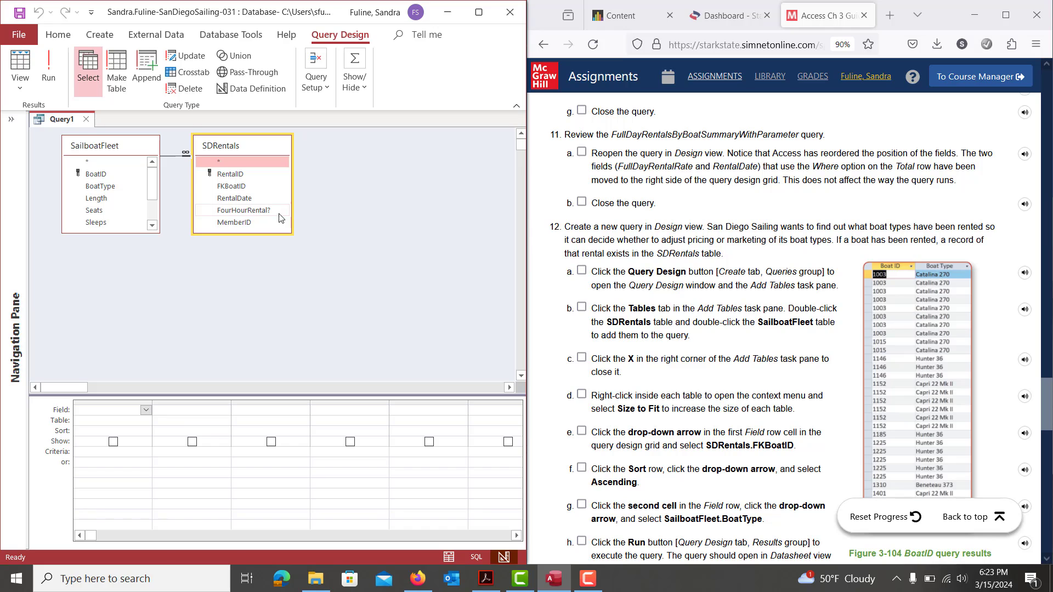
Step: Size the SailboatFleet field list to fit and add FKBoatID from SDRentals as the first query field, sorted Ascending
right_click(122, 200)
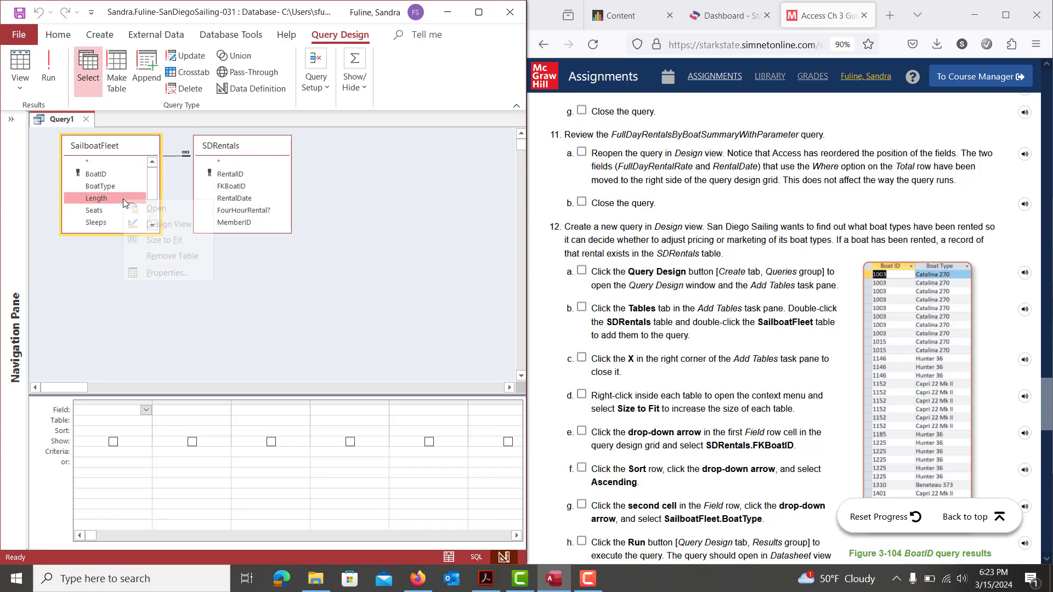
click(151, 241)
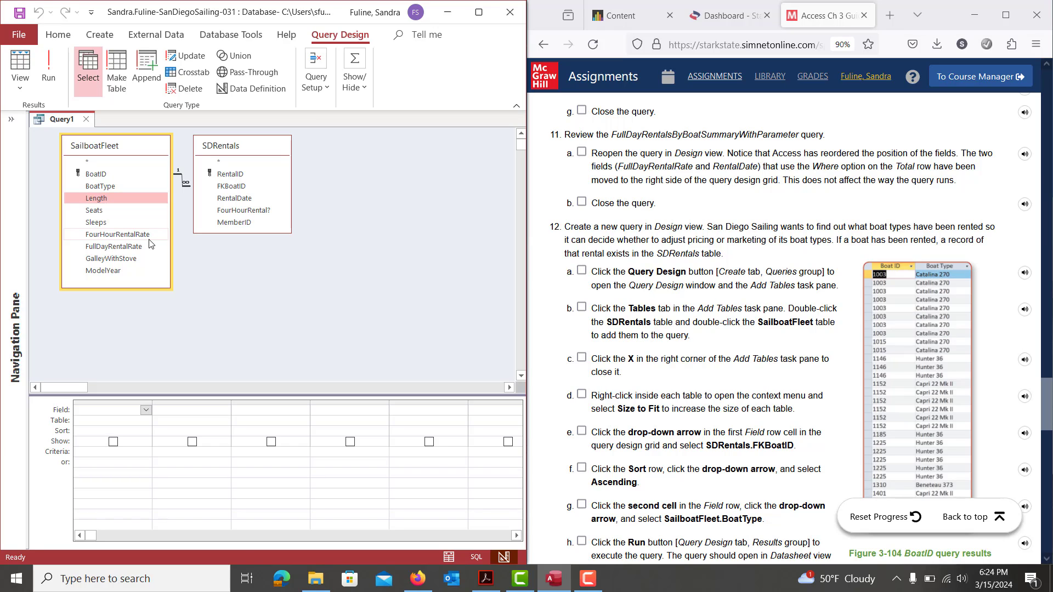
double_click(230, 187)
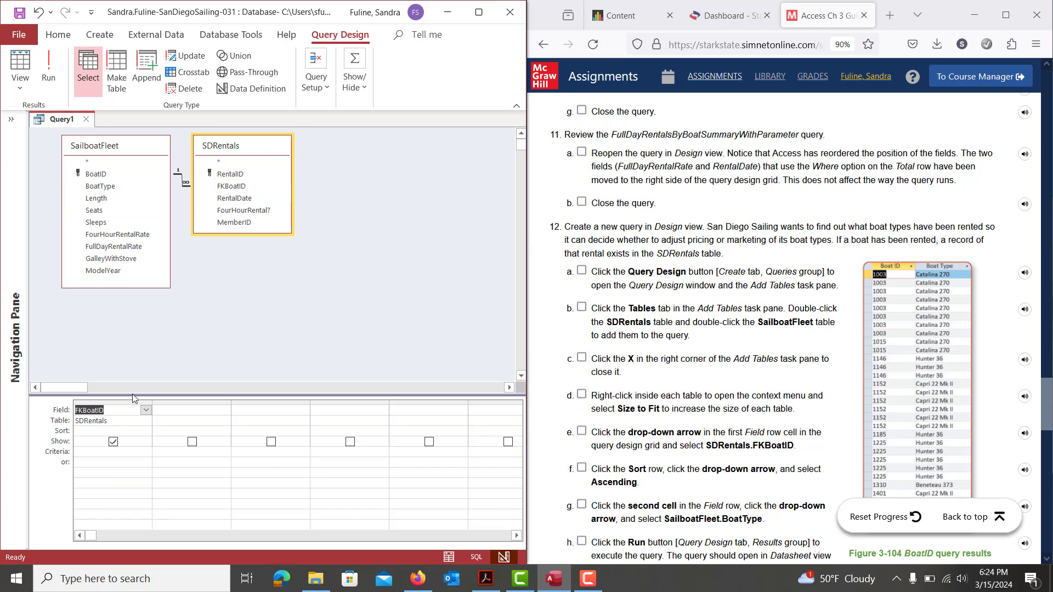
click(115, 432)
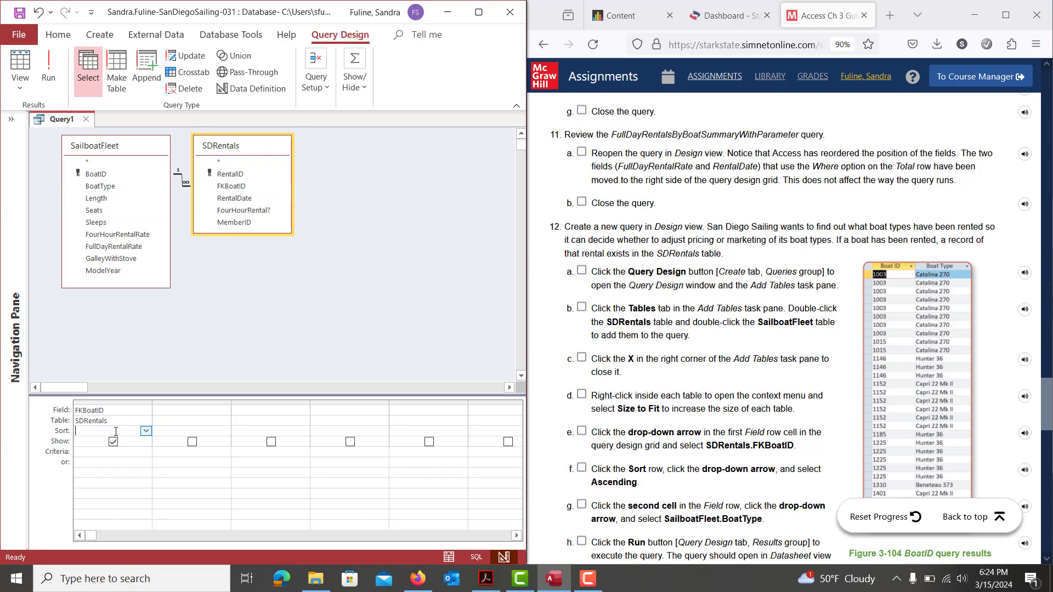
click(146, 432)
click(132, 444)
Step: Add BoatType from SailboatFleet as the second query field and run the query
scroll(701, 464, down, 6)
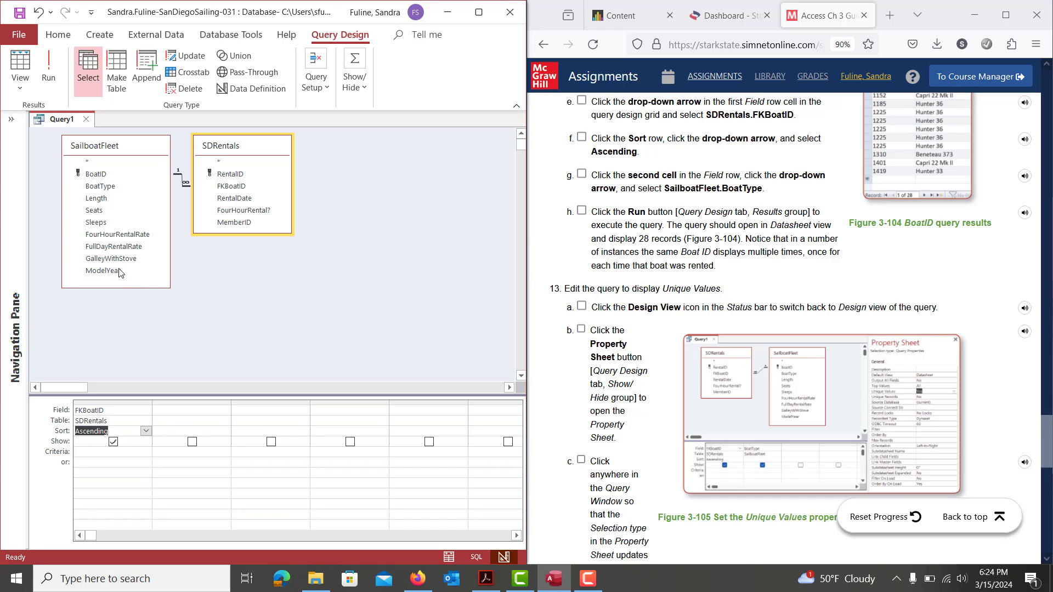
double_click(104, 190)
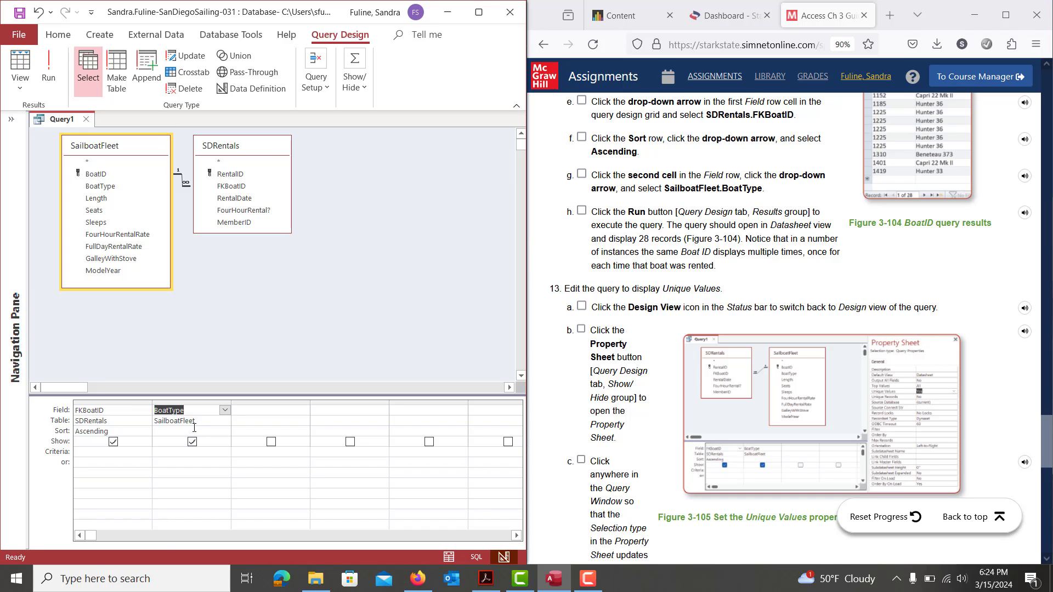
click(52, 74)
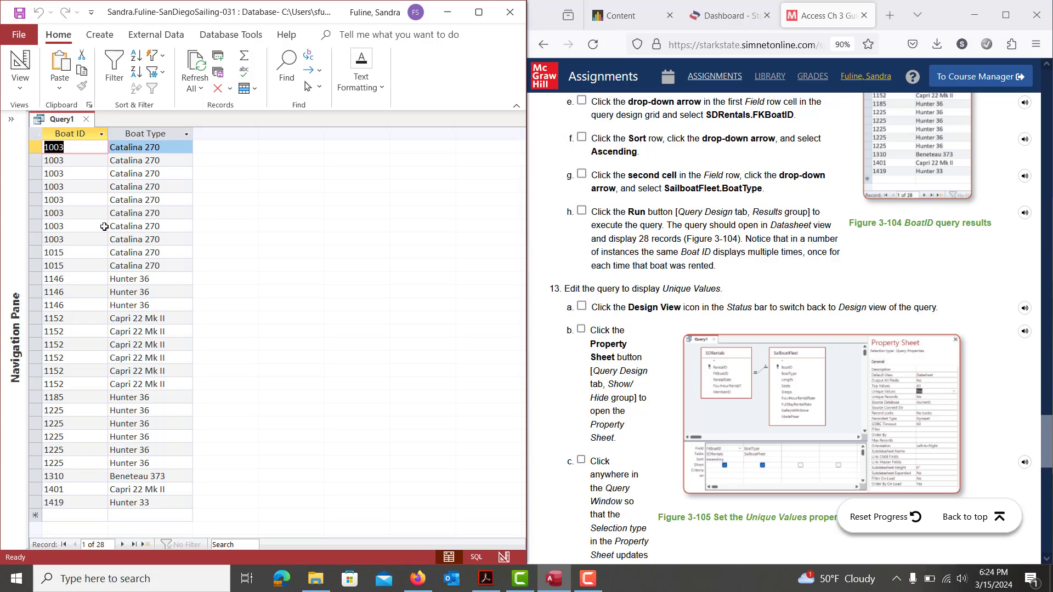
Step: Return to Design view, set the query's Unique Values property to Yes, and run the query again
click(21, 58)
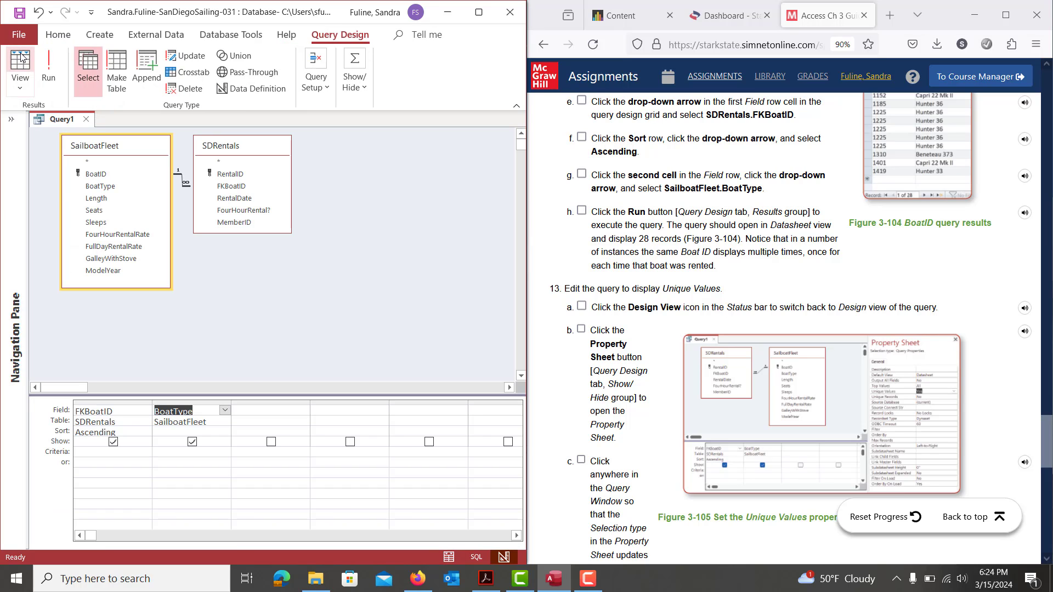
click(249, 410)
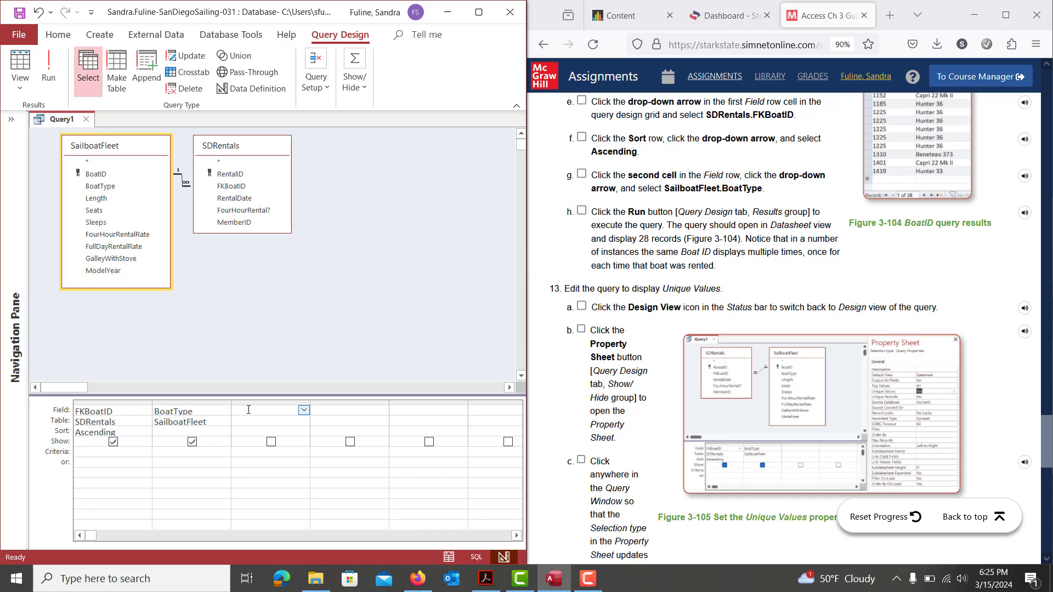
key(alt+Return)
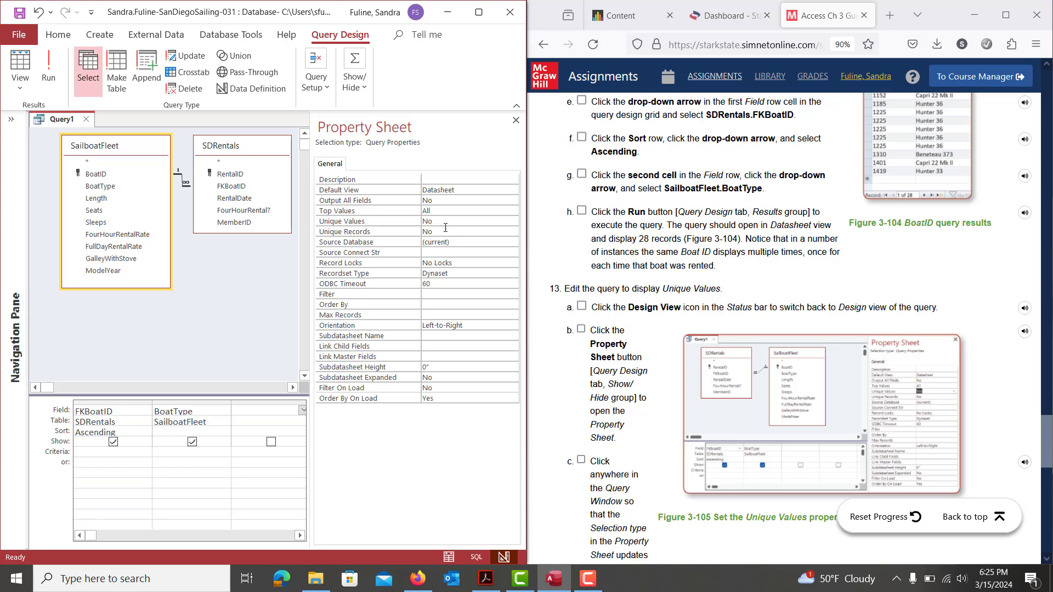
click(451, 222)
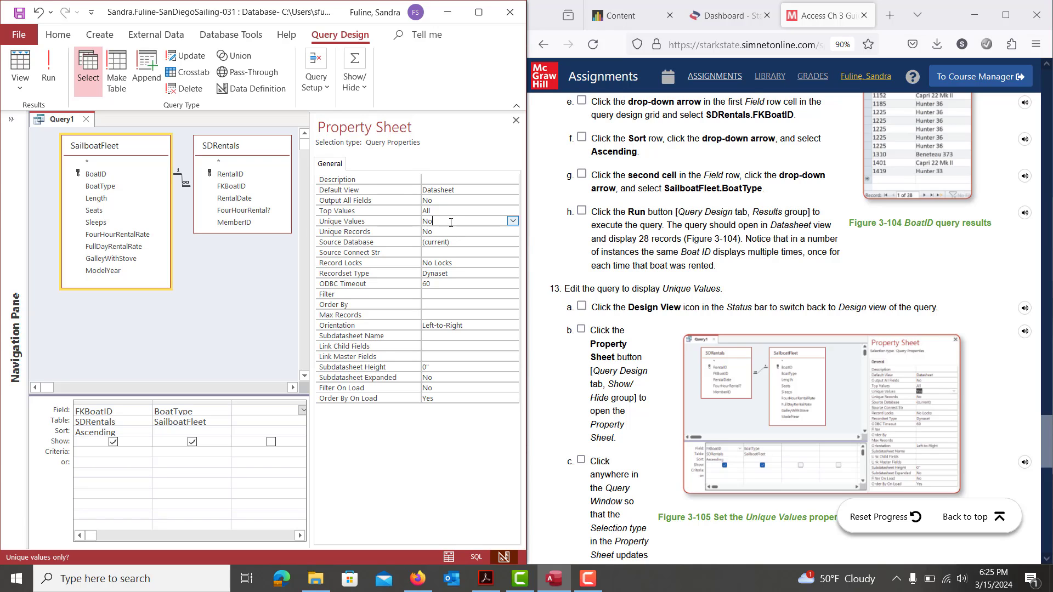
click(512, 220)
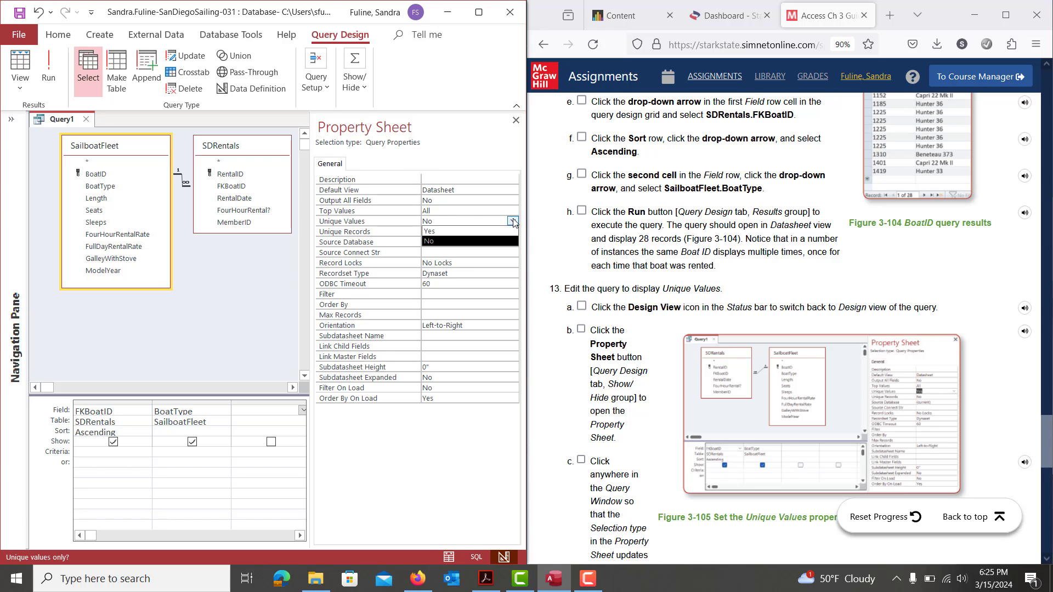
click(468, 234)
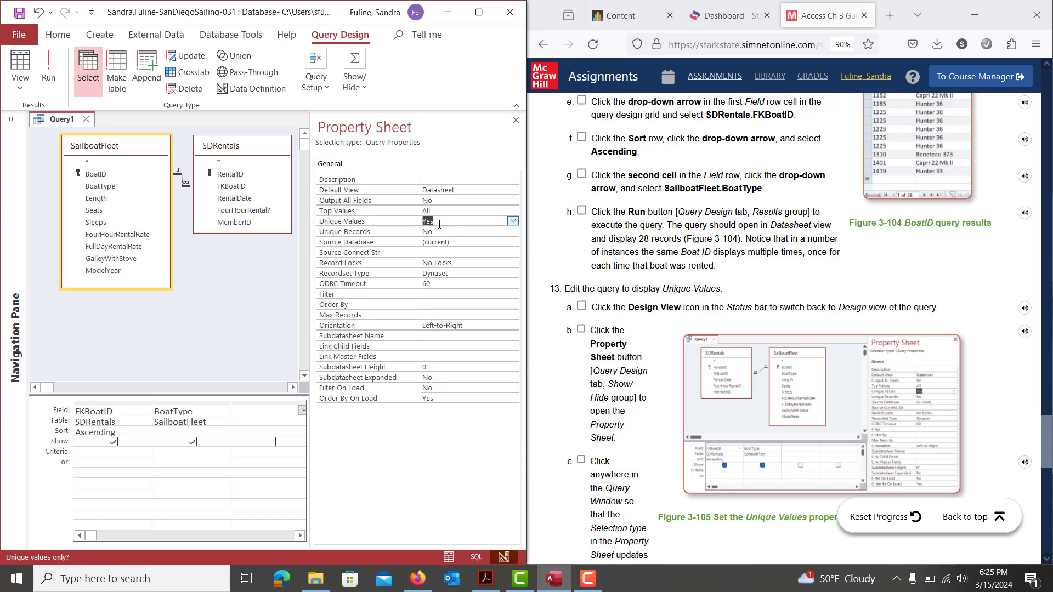
click(516, 120)
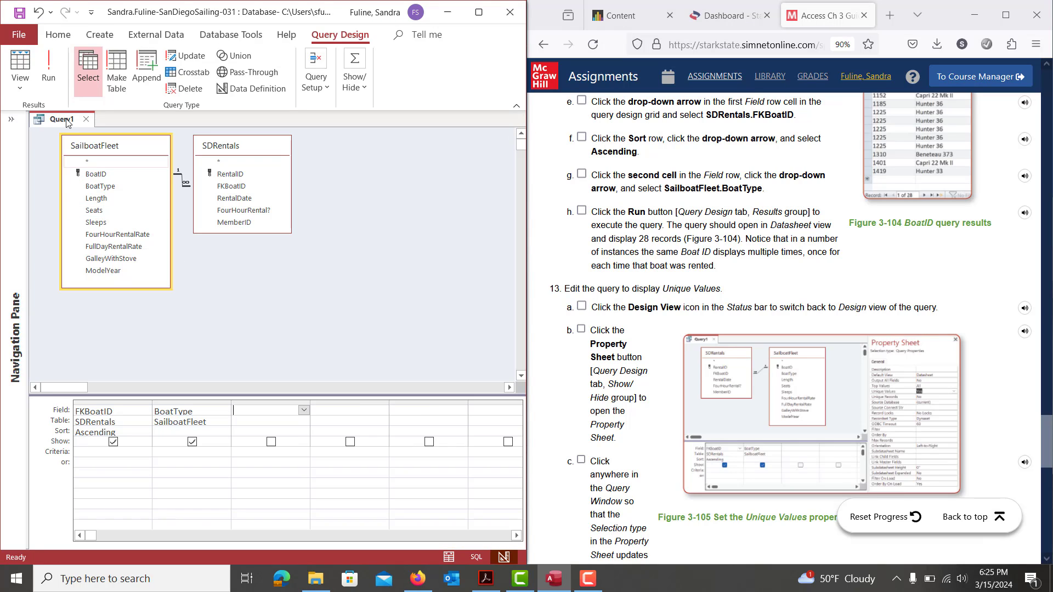
click(48, 69)
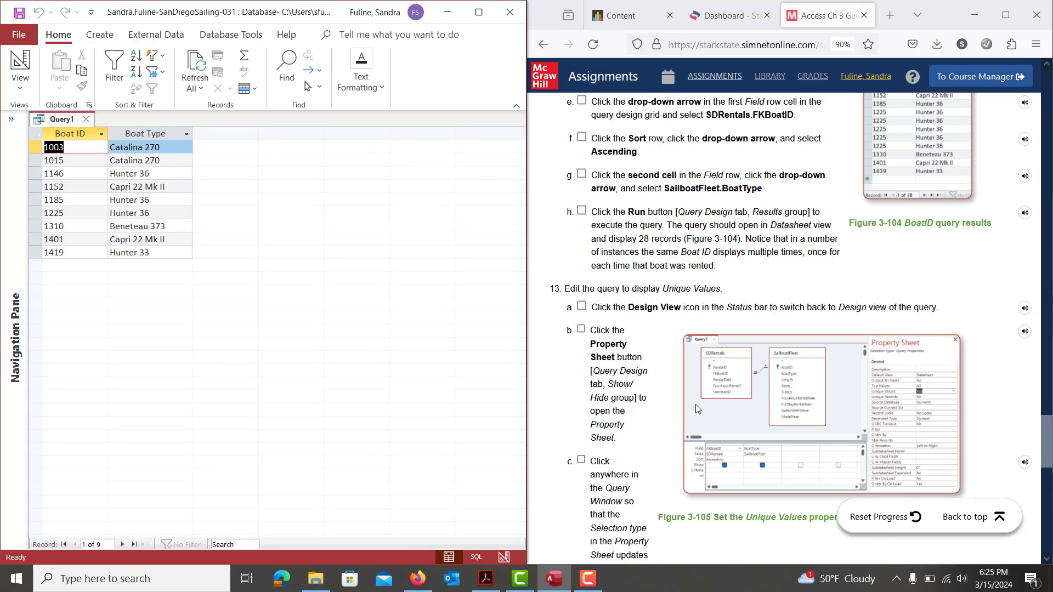
Step: Check the remaining project instructions, save the query as BoatTypesRented, and close the database
scroll(697, 409, down, 8)
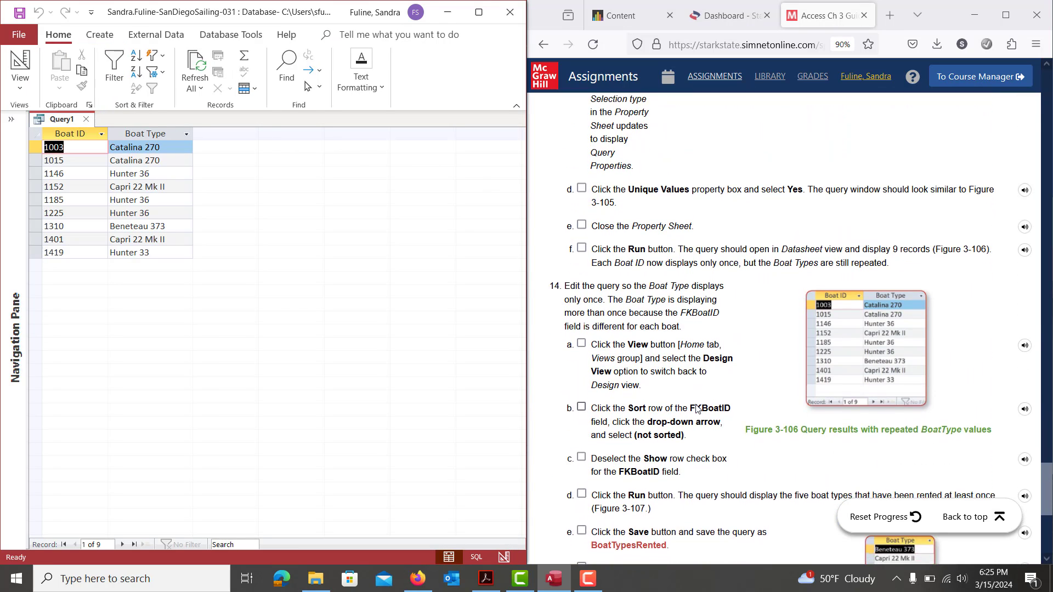
scroll(698, 409, down, 2)
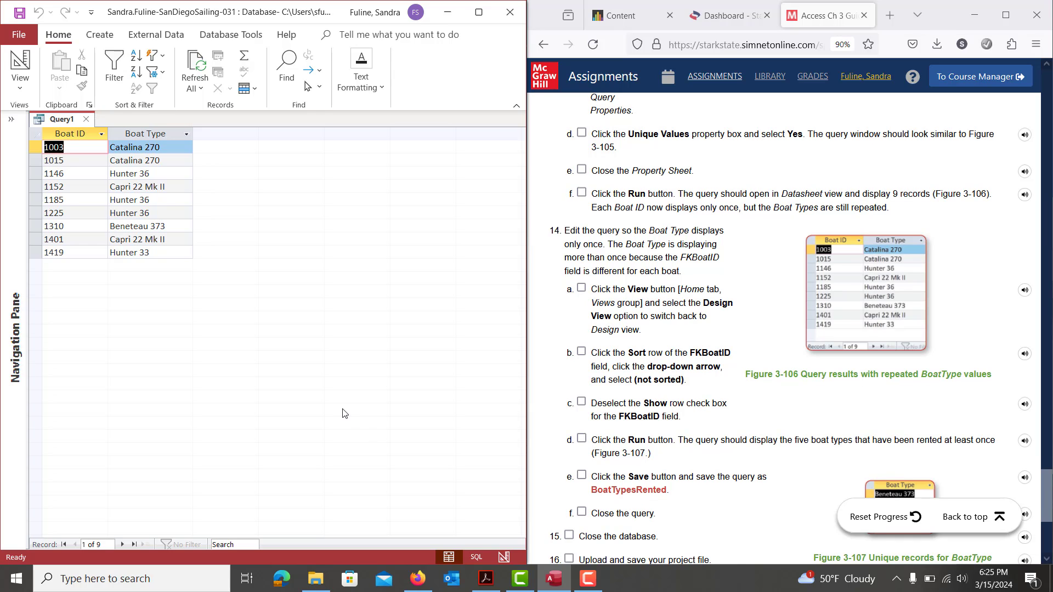
key(ctrl+s)
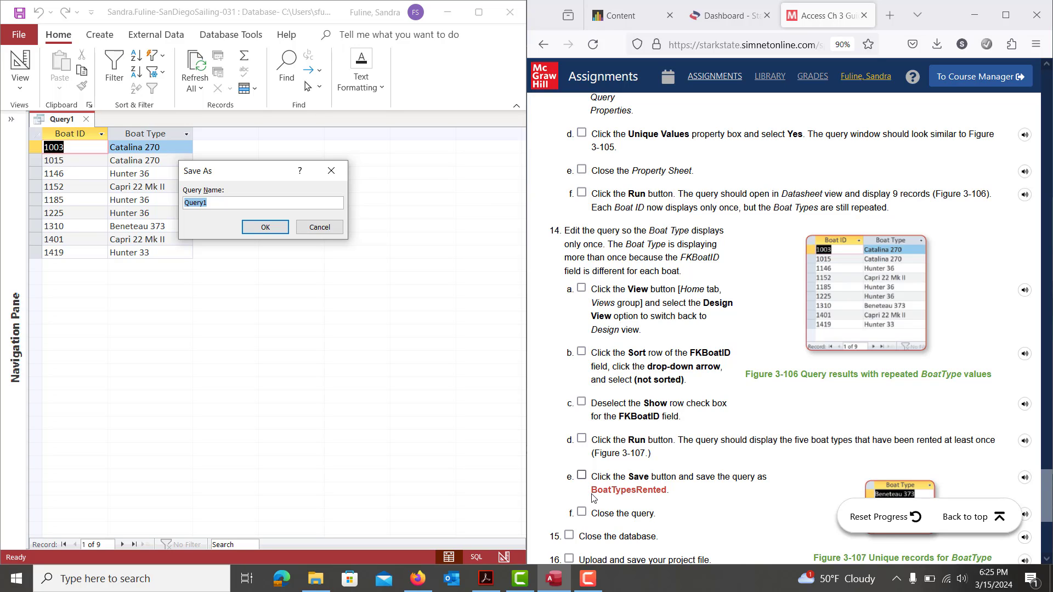
text(BoatTypesRented)
click(267, 228)
scroll(780, 463, down, 5)
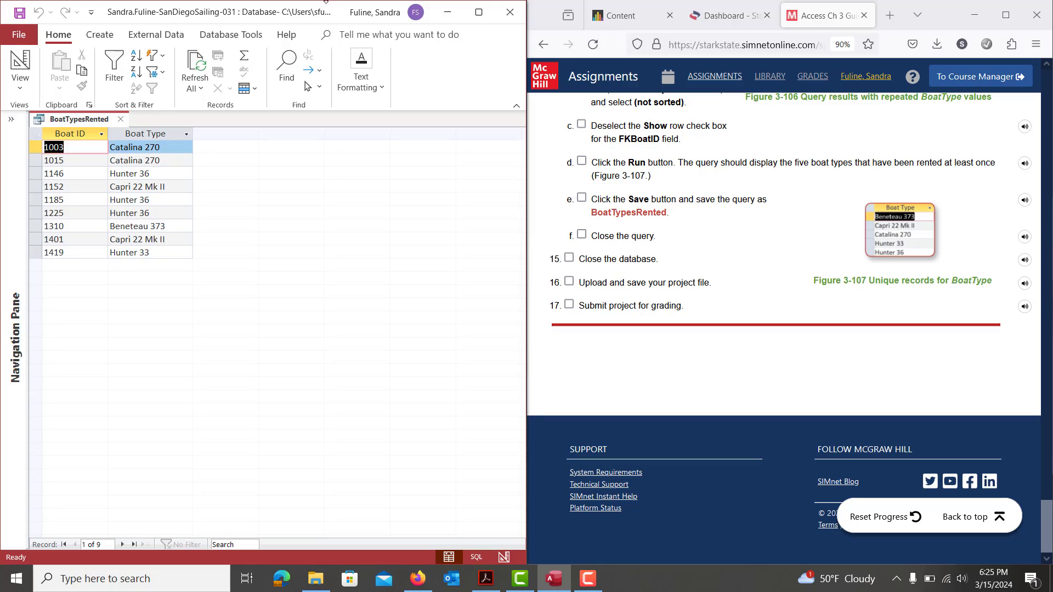
click(510, 16)
Step: On the SIMnet assignment page, upload the completed SanDiegoSailing-031 database from the Access Chapter 3 folder and submit it for grading
scroll(856, 359, up, 20)
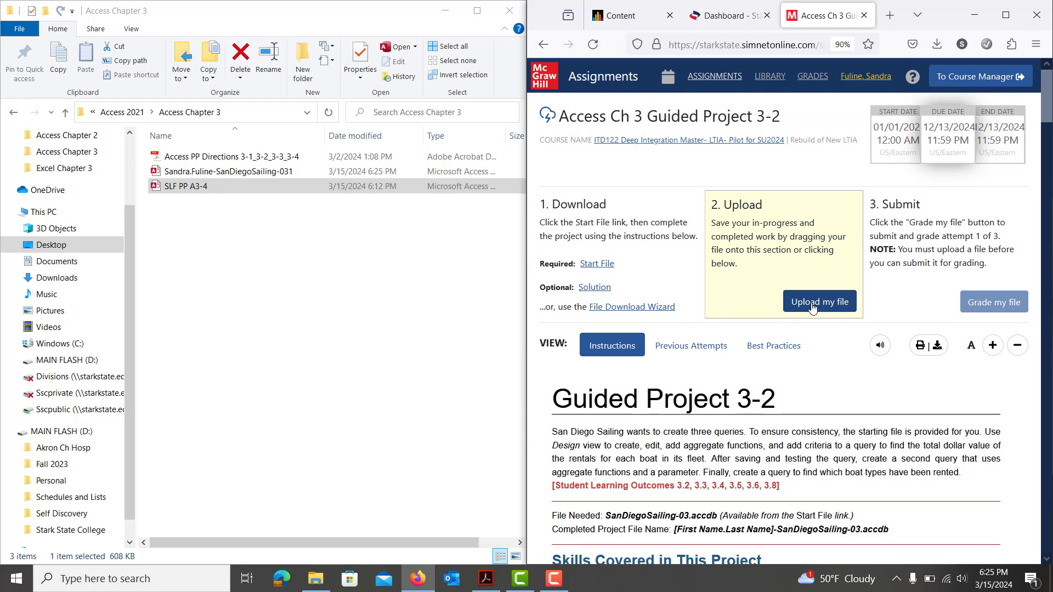
click(823, 303)
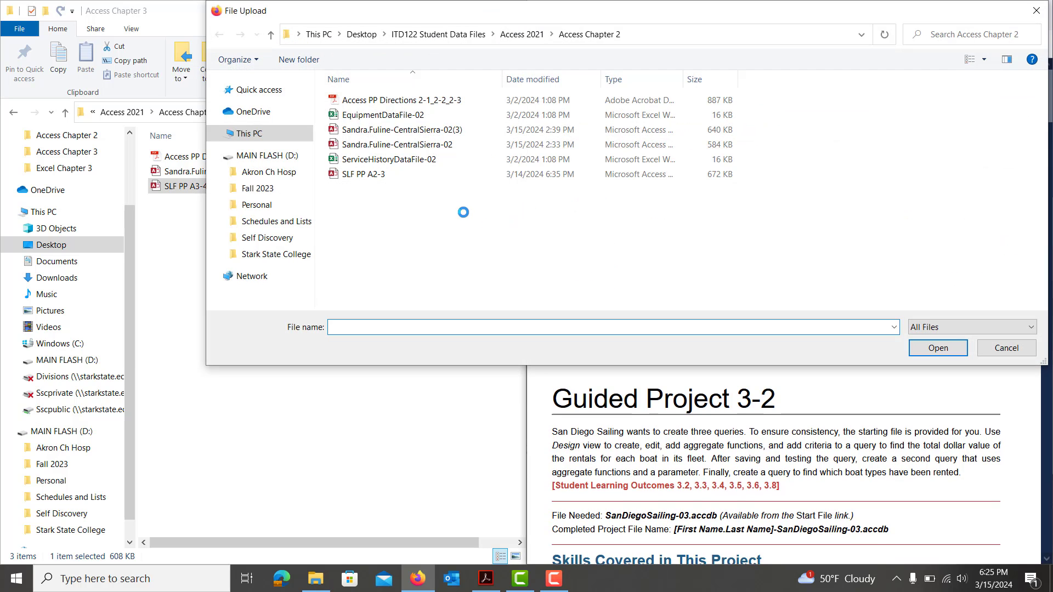
click(523, 34)
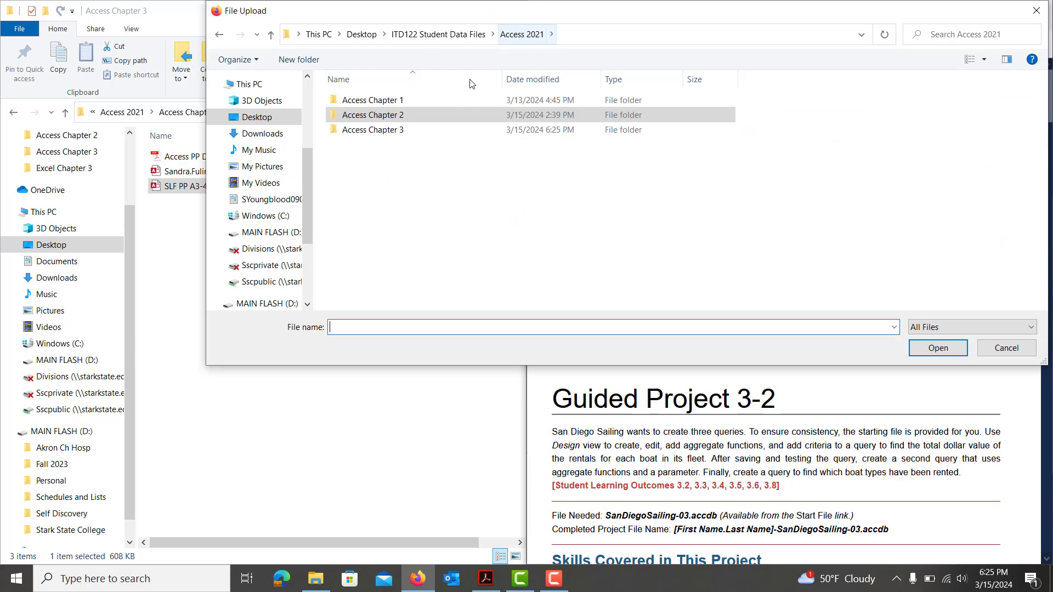
double_click(388, 132)
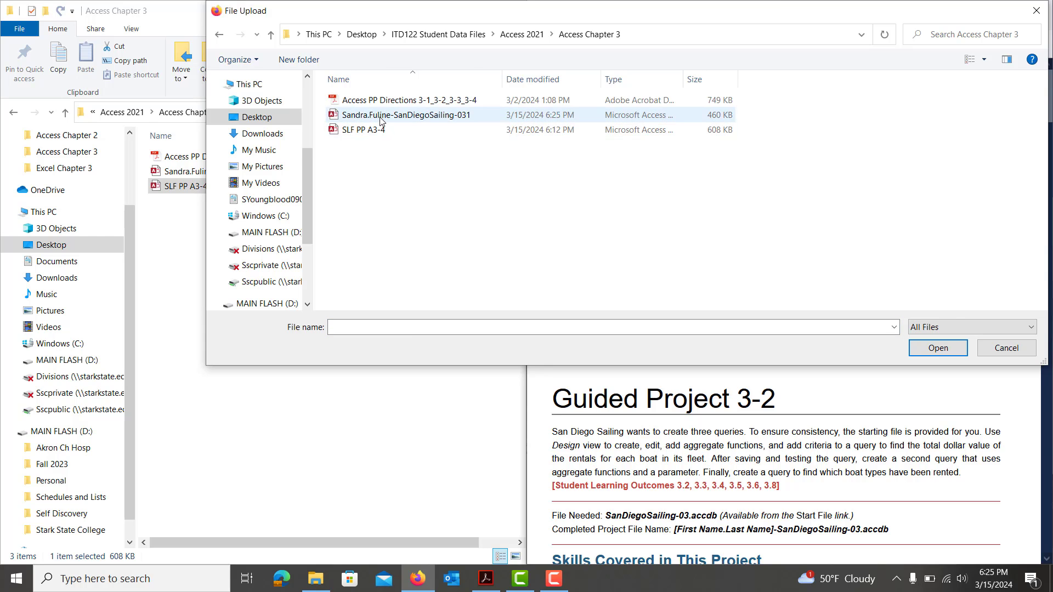
double_click(384, 115)
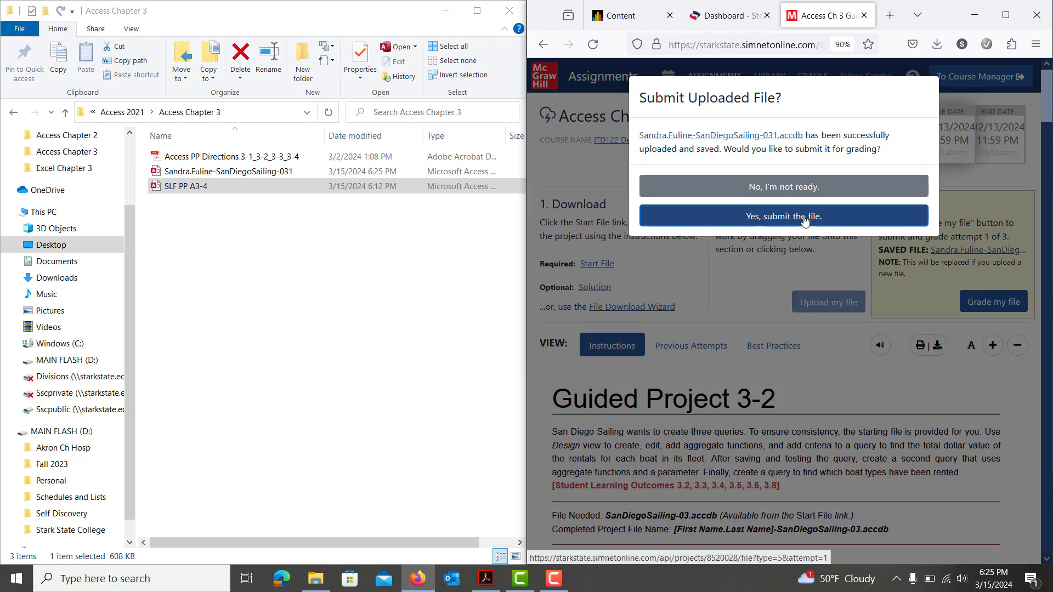
click(805, 213)
click(554, 579)
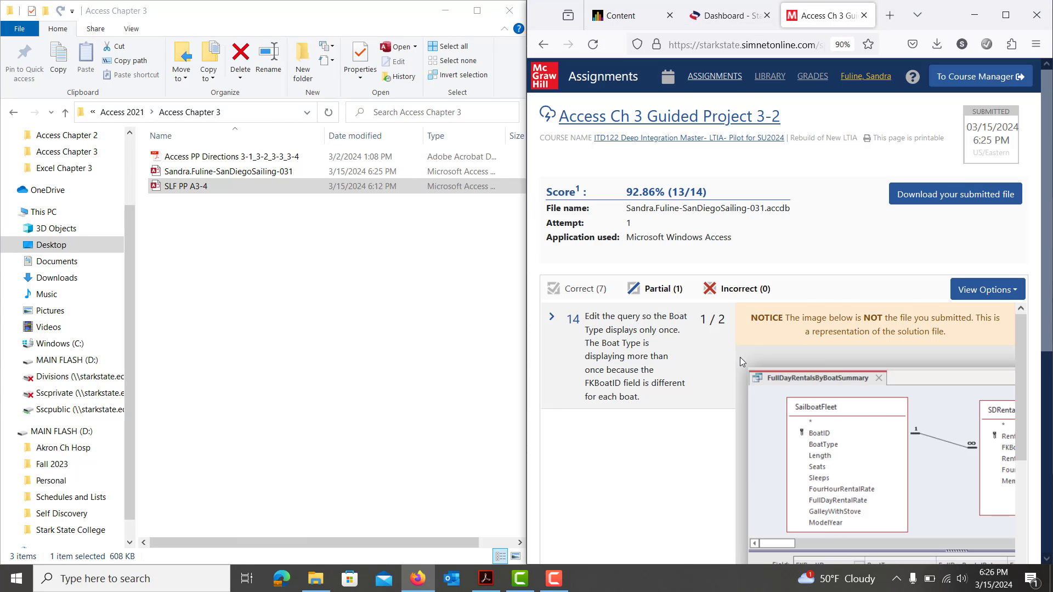
Step: Expand the partially correct item 14 in the grading results and read its feedback
click(611, 353)
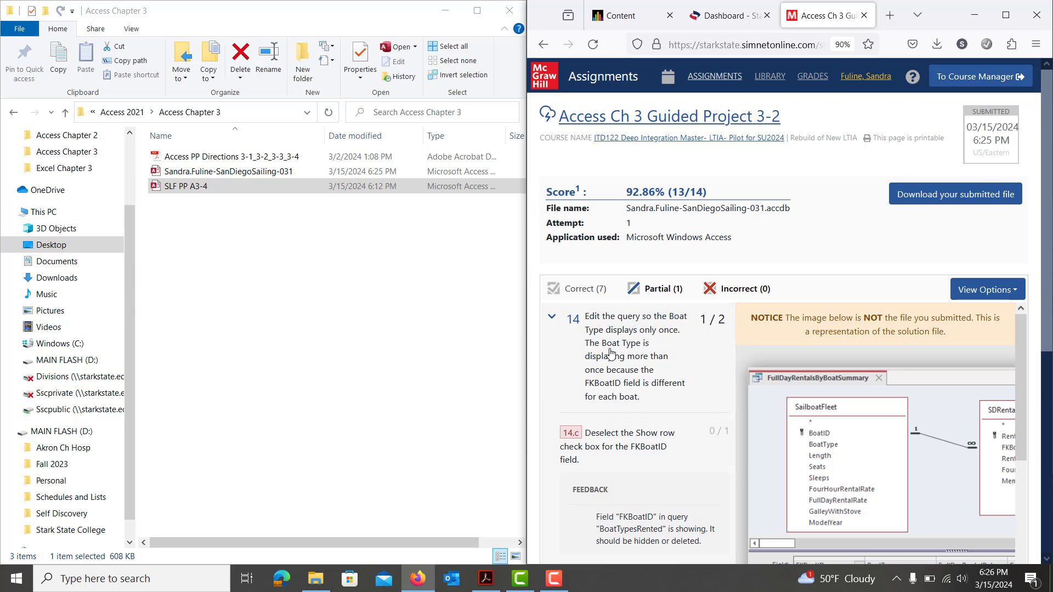
scroll(611, 353, down, 3)
scroll(612, 353, down, 1)
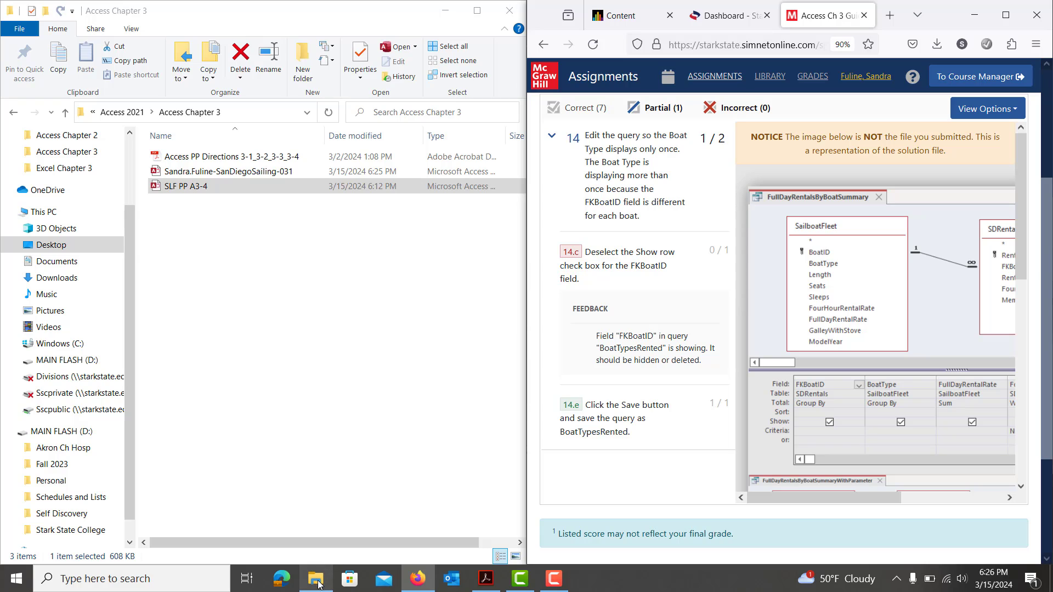
Step: Reopen the SanDiegoSailing-031 database from the Access Chapter 3 folder and open the BoatTypesRented query in Design view
double_click(270, 171)
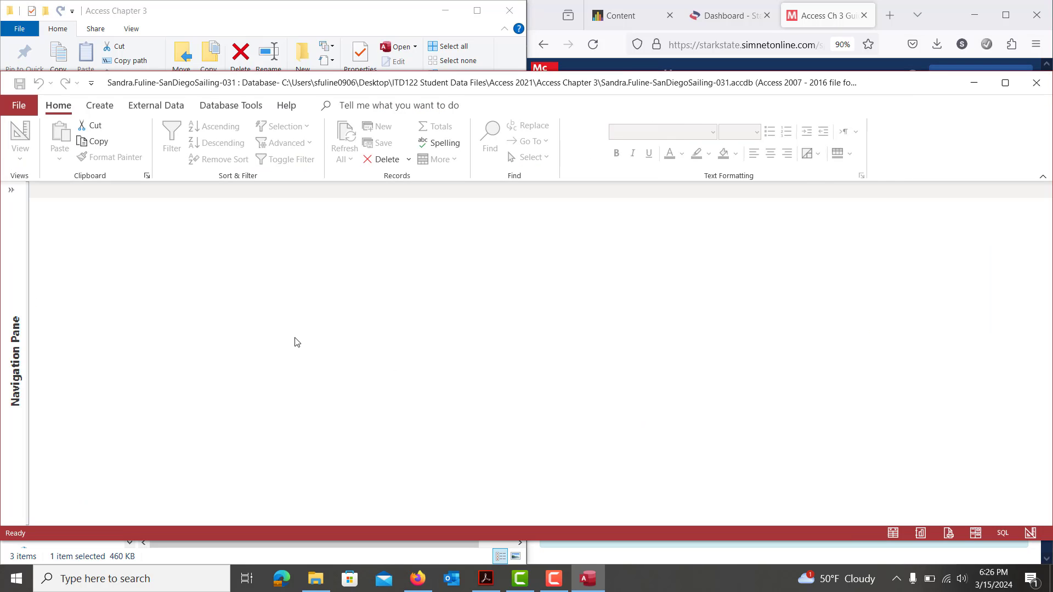
click(13, 190)
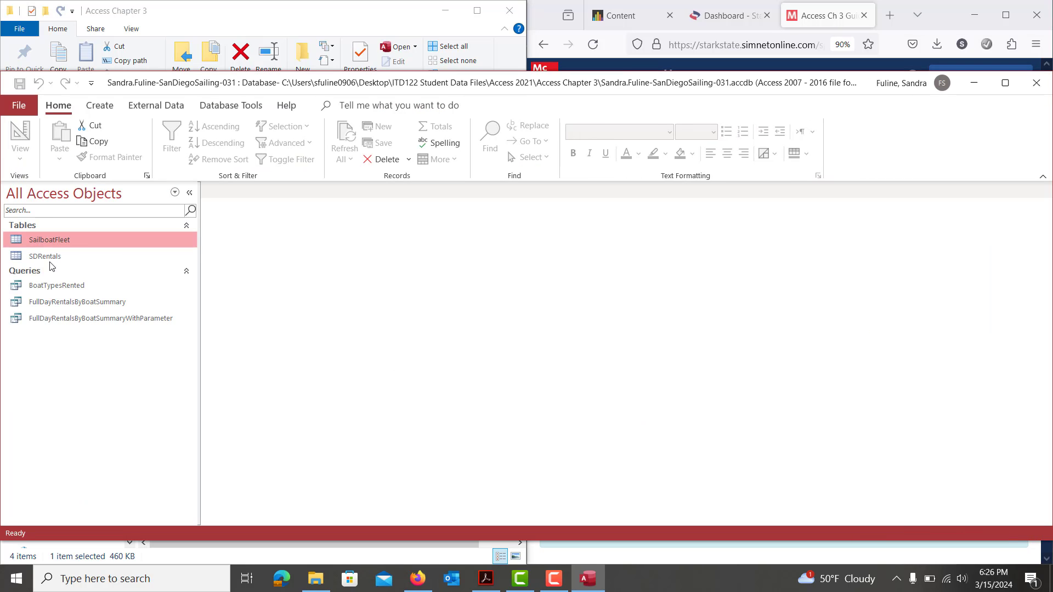
right_click(57, 287)
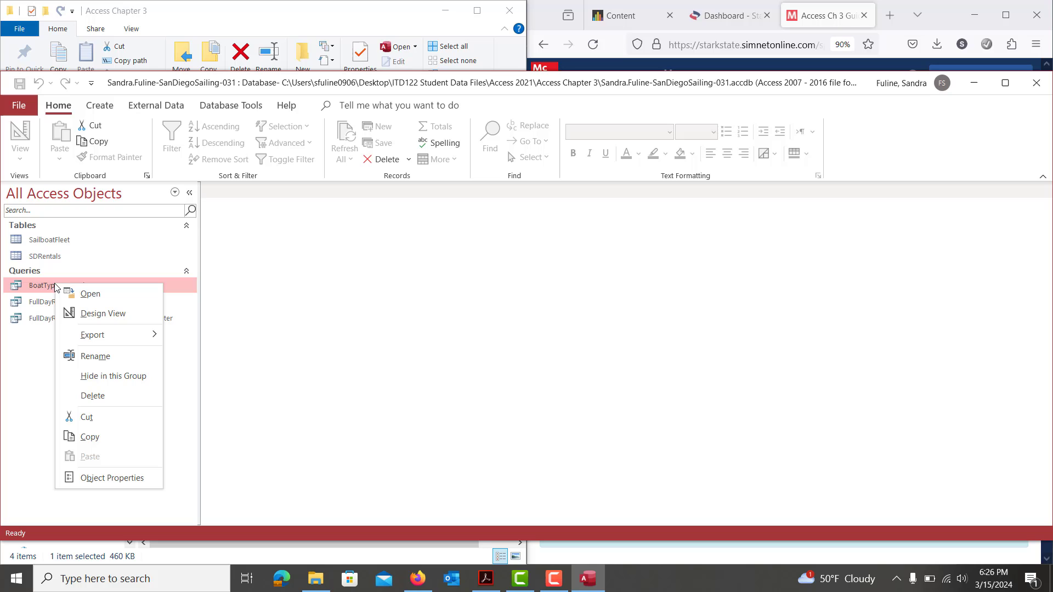
click(94, 313)
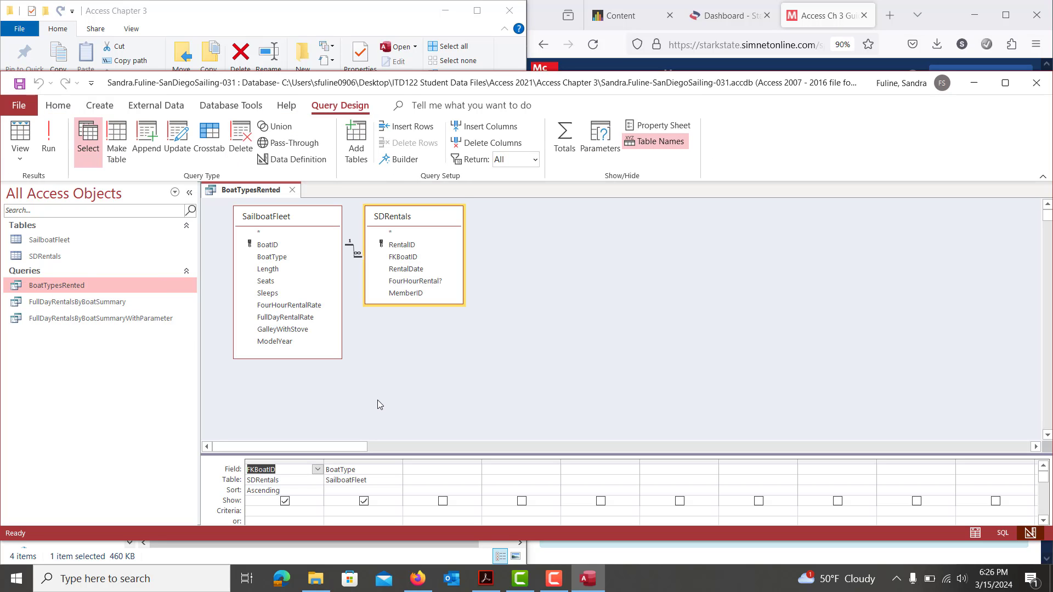
Step: Place the query design beside the grading results, collapse the Navigation Pane, and compare the query with the BoatTypesRented solution image
scroll(377, 400, down, 1)
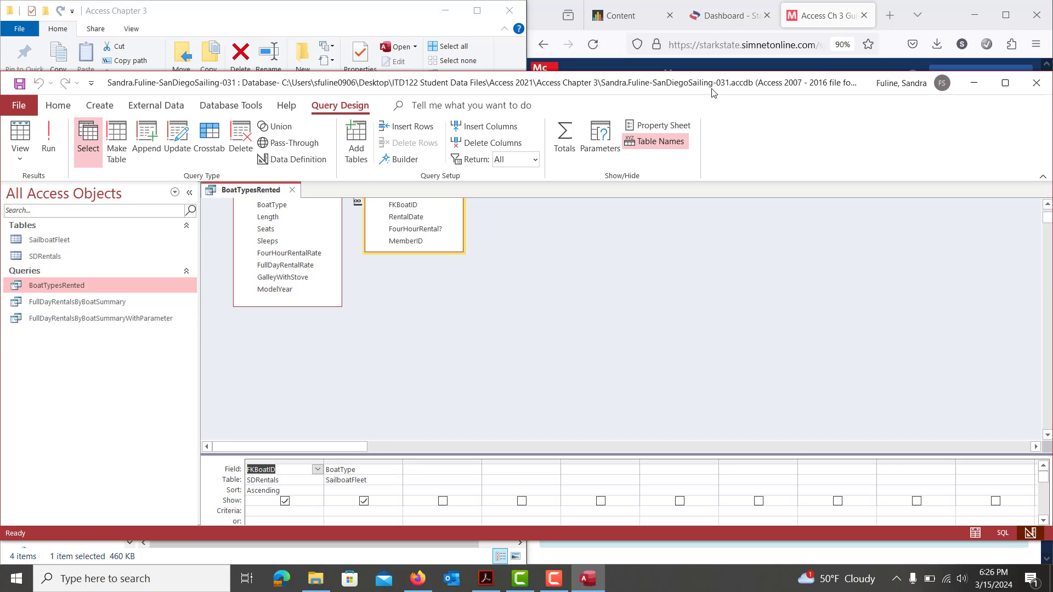
drag(713, 90, 3, 142)
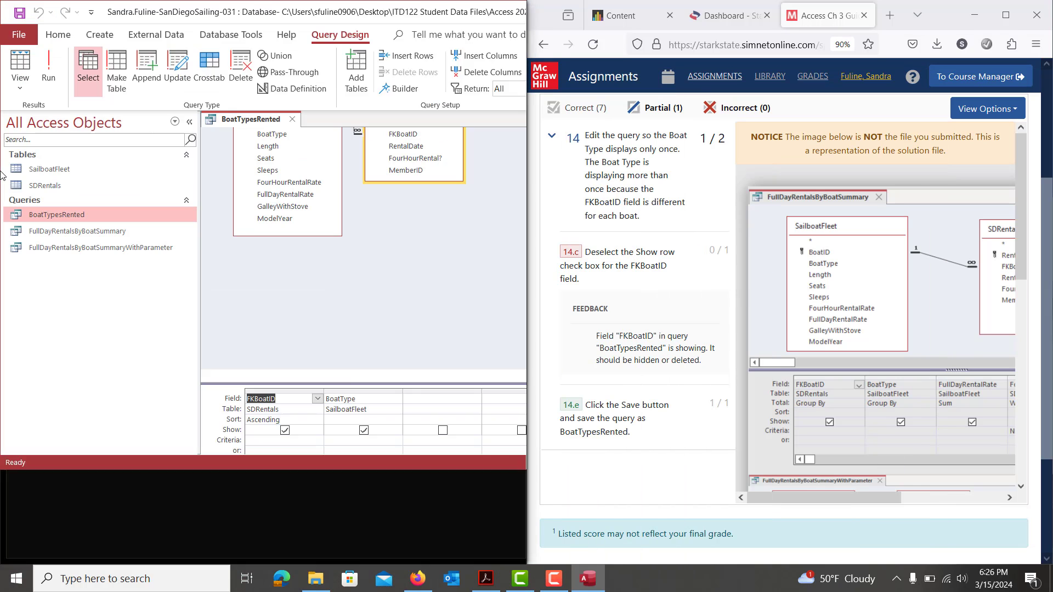
click(189, 121)
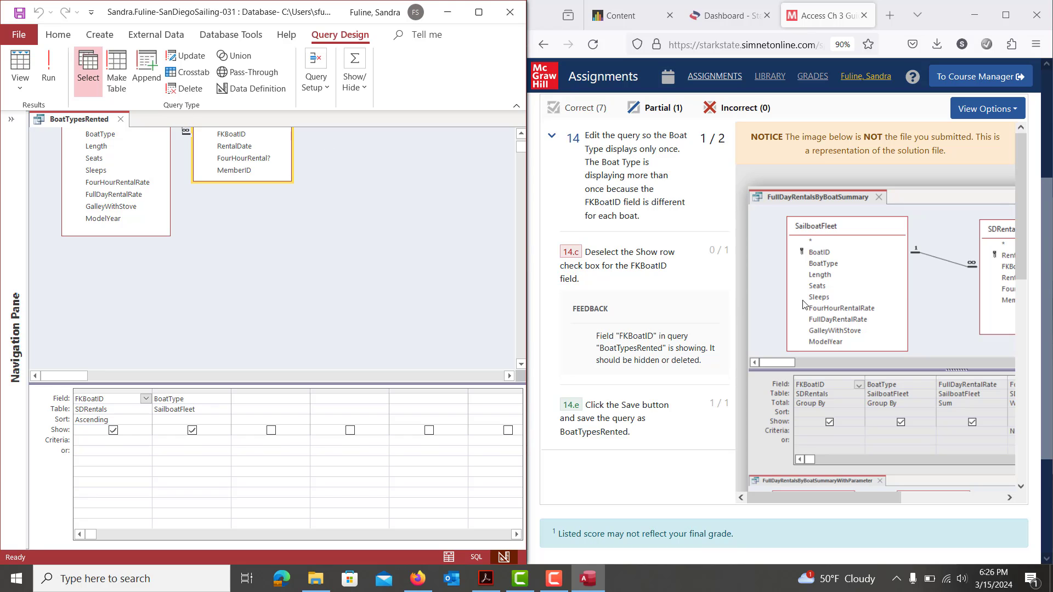
scroll(912, 363, down, 6)
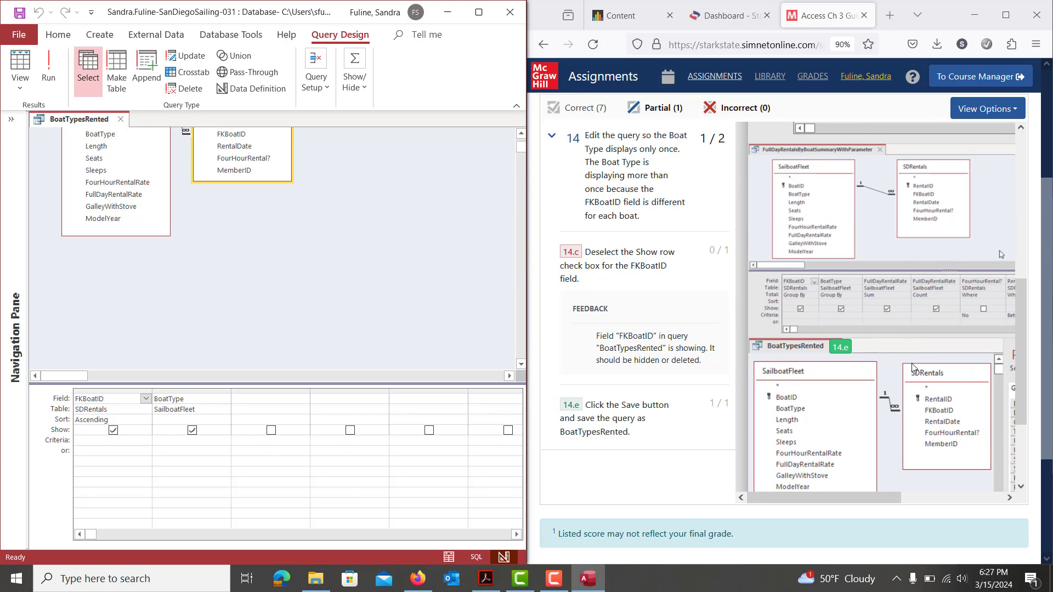
scroll(913, 368, down, 3)
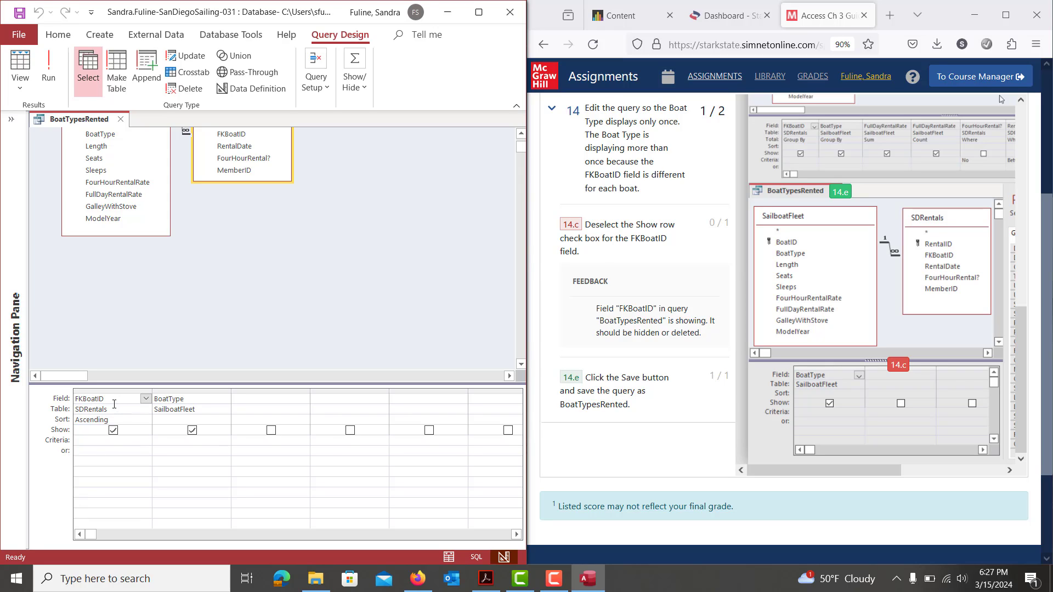
Step: Delete the FKBoatID field from the BoatTypesRented query grid, save the query, and close the database
click(106, 388)
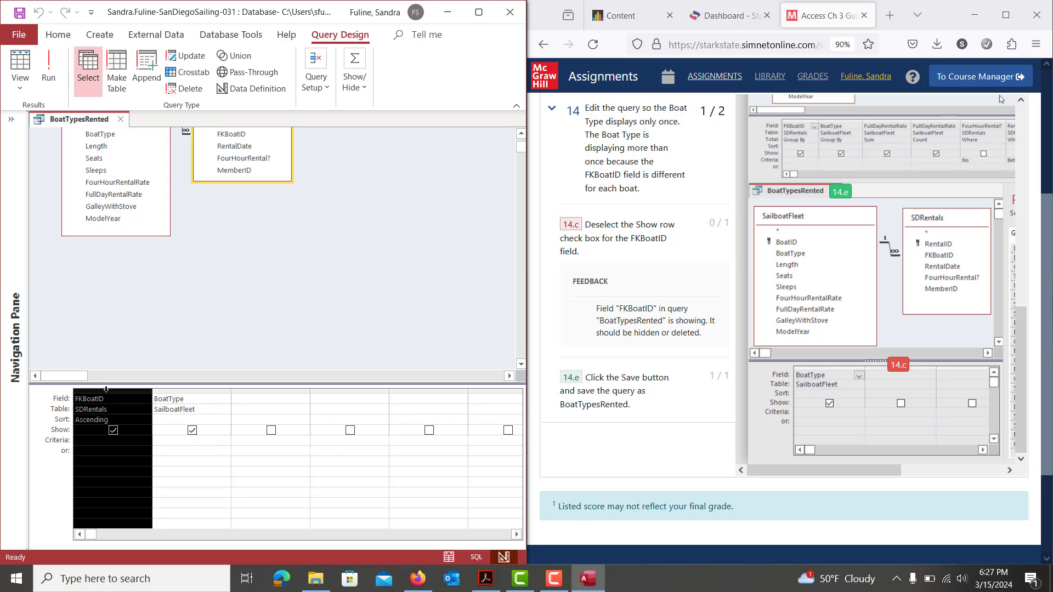
key(Delete)
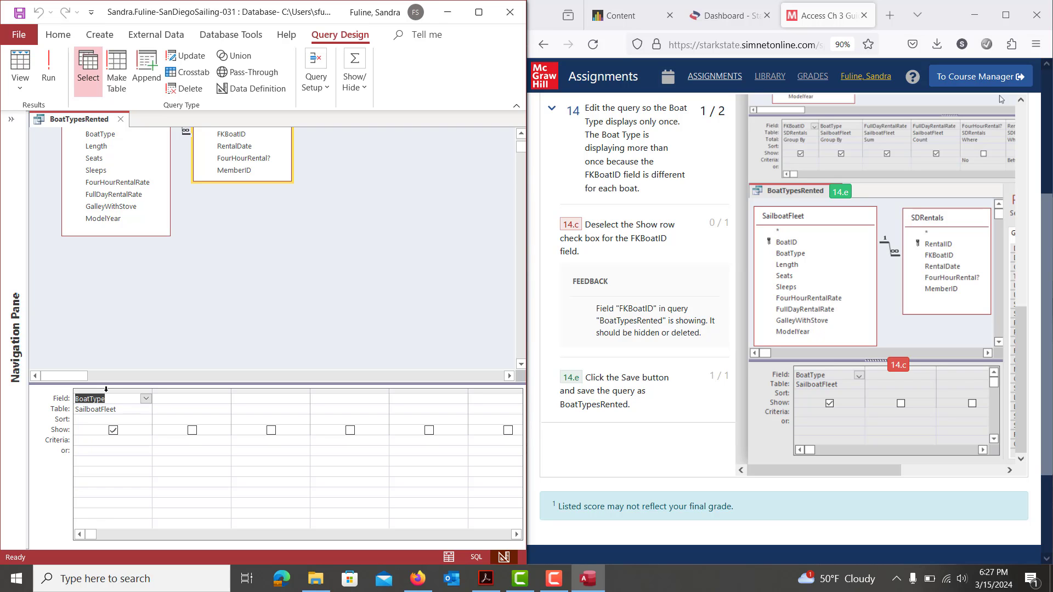
click(510, 11)
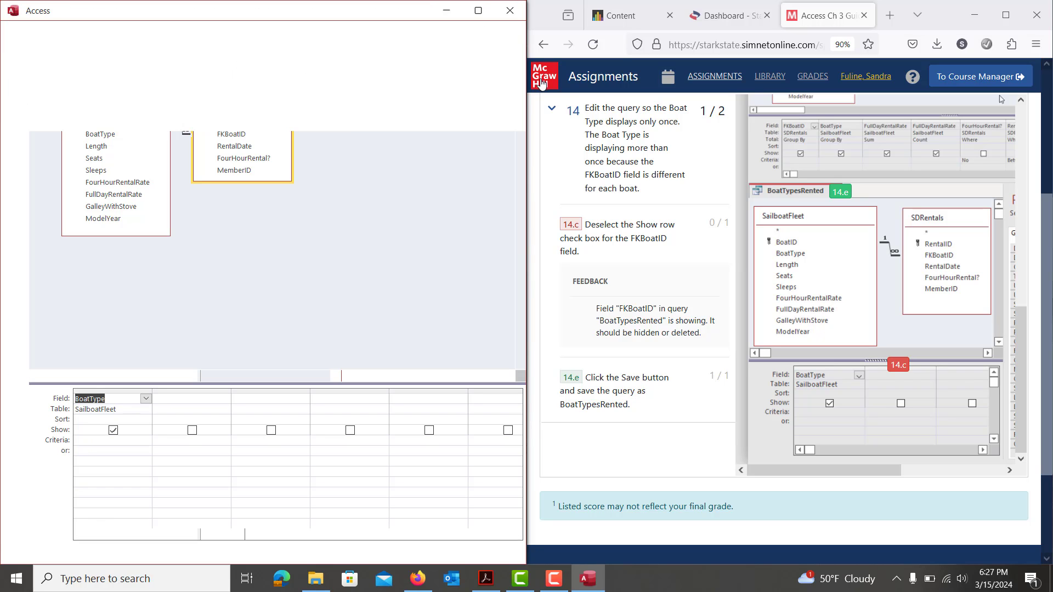
Step: Return to the Guided Project 3-2 assignment page, upload the corrected SanDiegoSailing-031 database, and submit it for grading
click(543, 53)
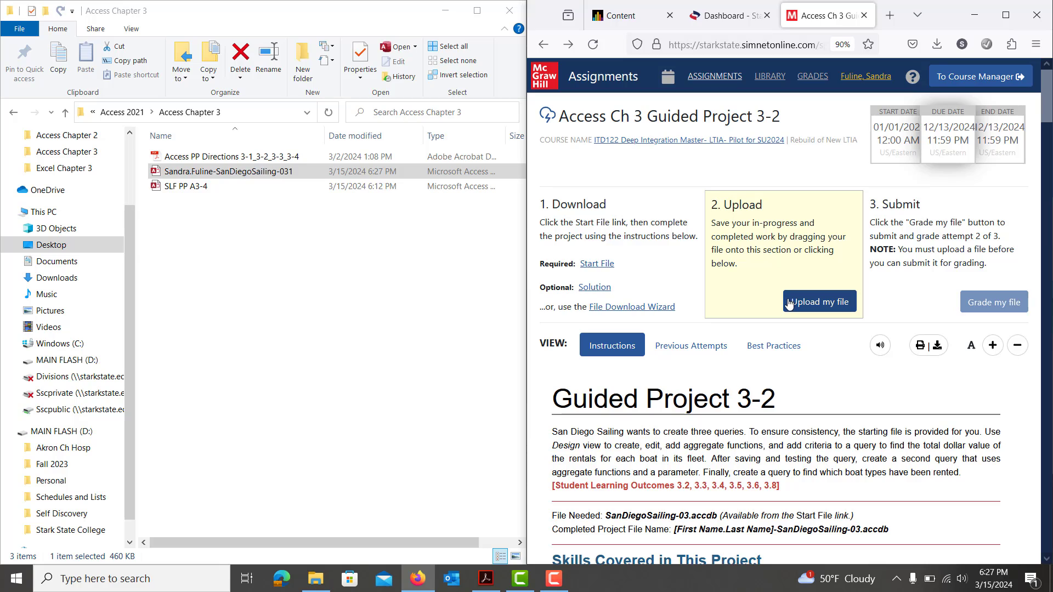
click(820, 302)
double_click(396, 116)
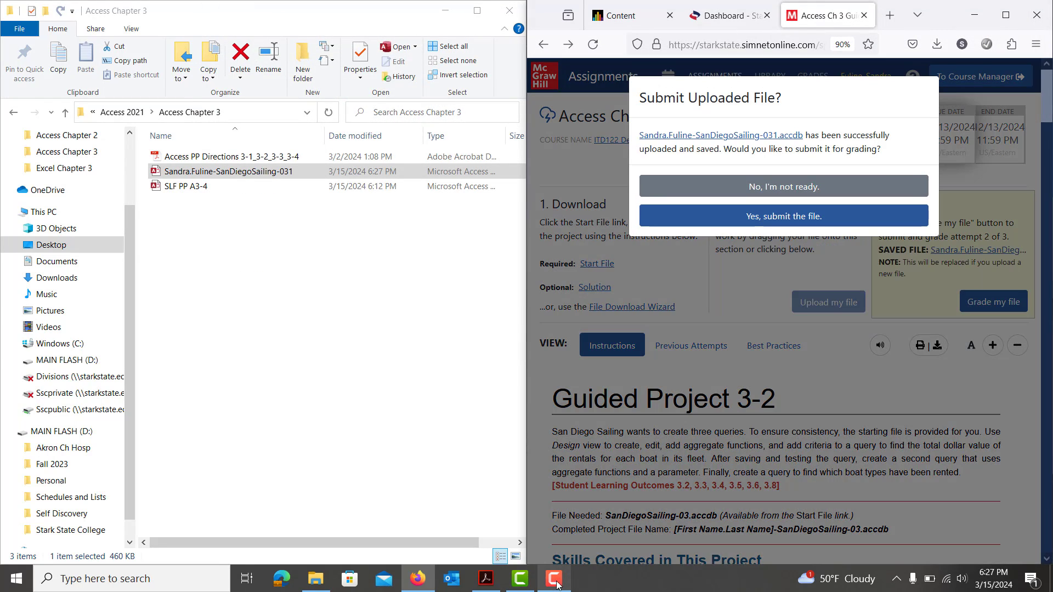
click(556, 586)
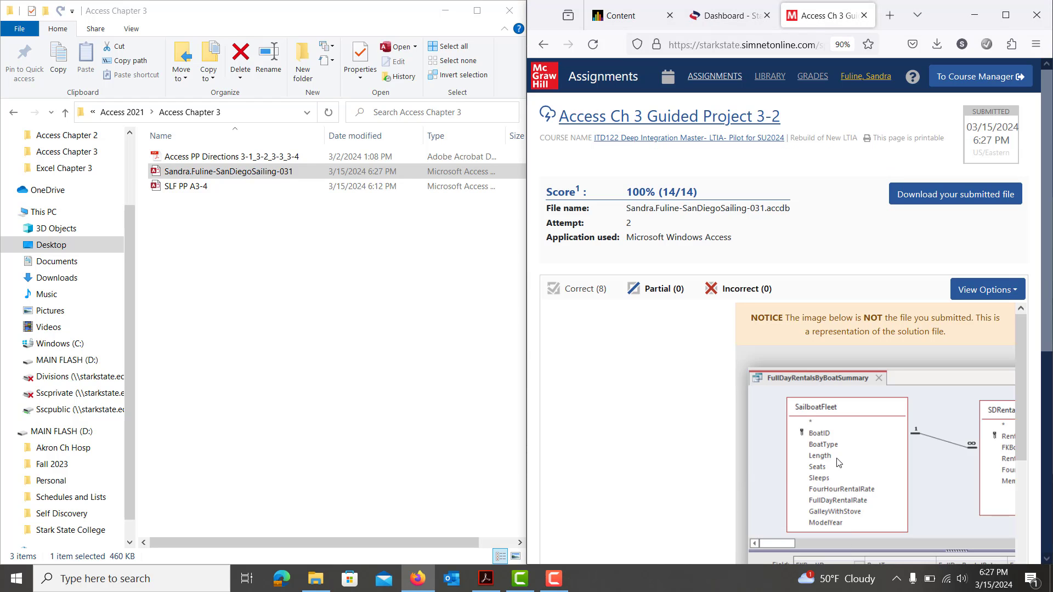
click(554, 581)
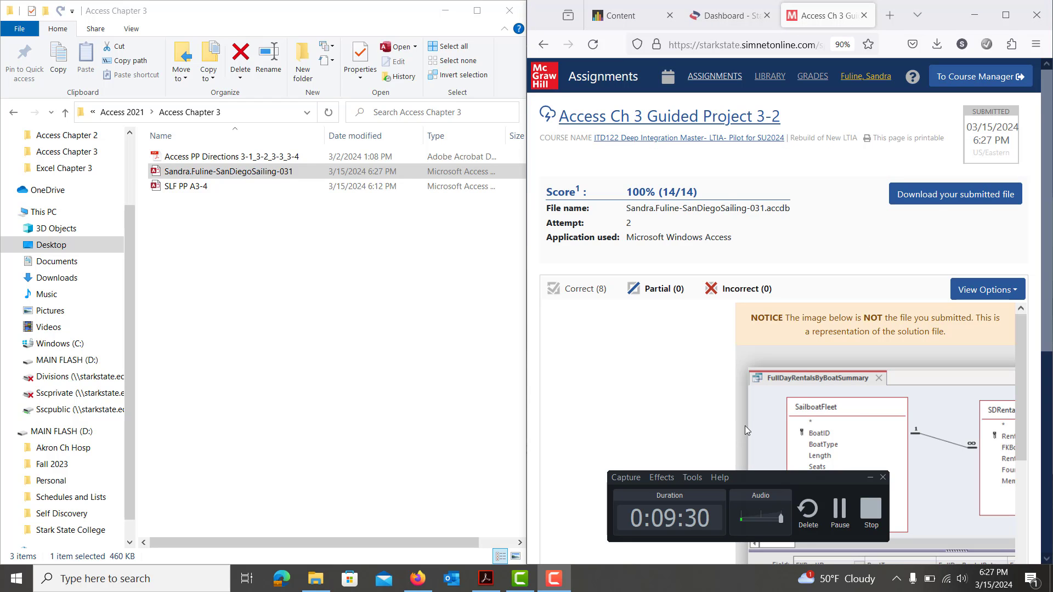